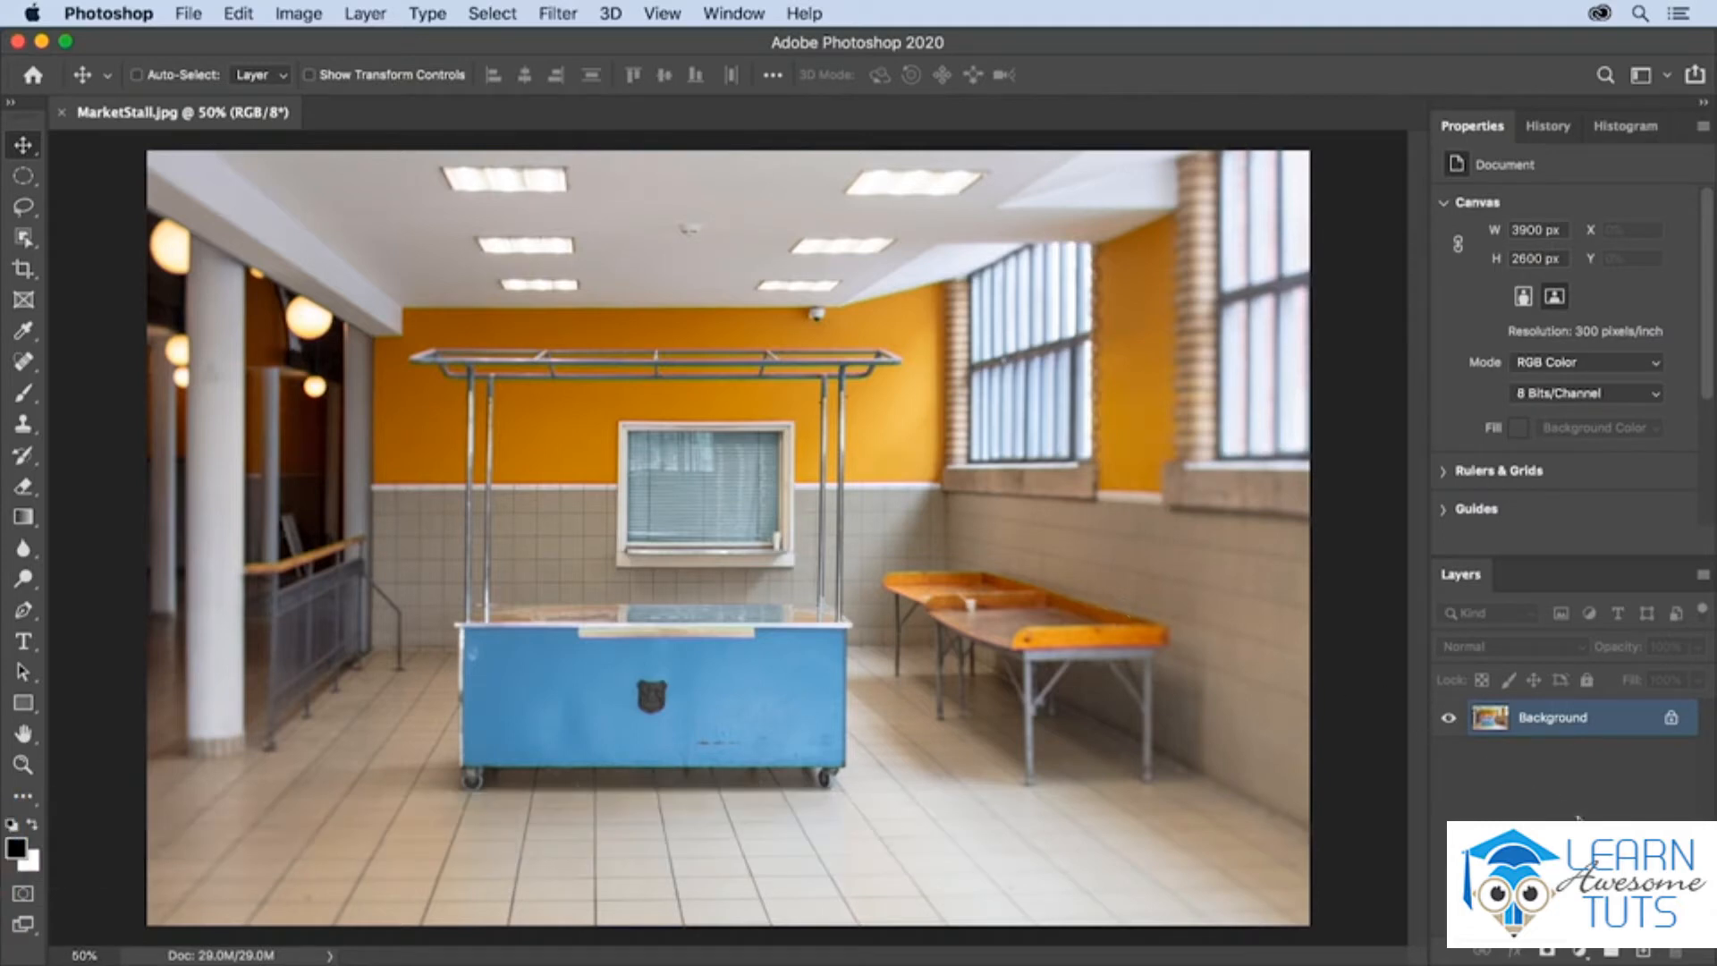
- Add a Vibrance adjustment layer above the Background layer
click(1579, 953)
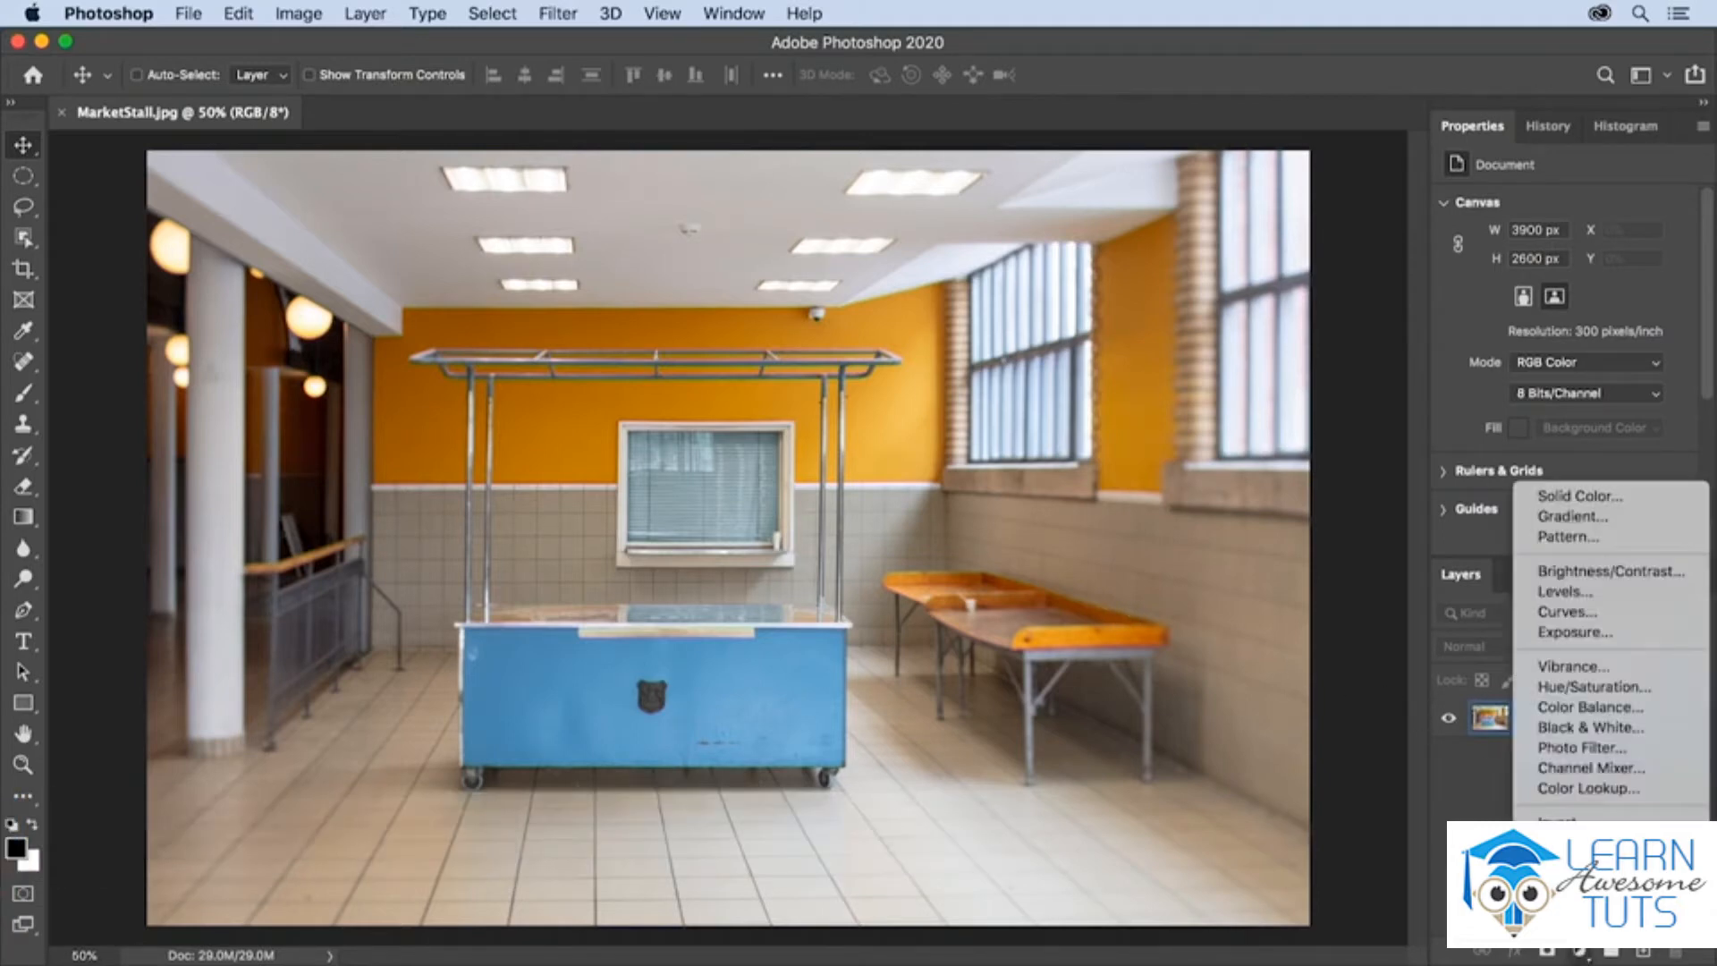
click(1567, 669)
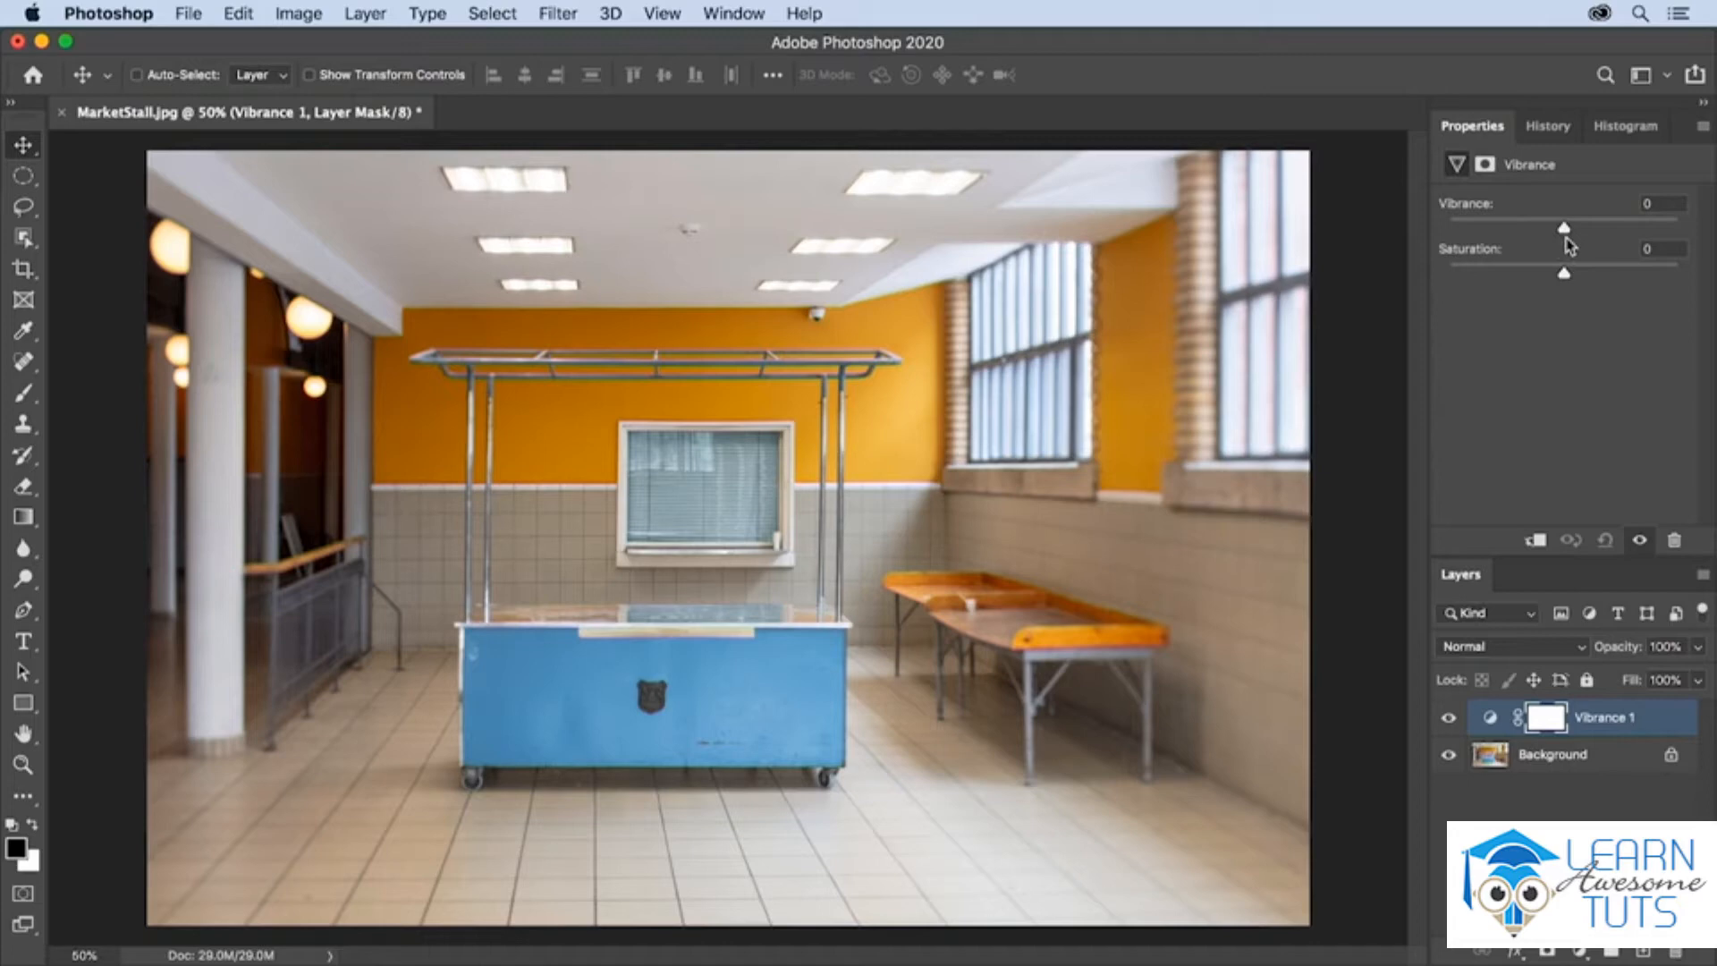
- Try Vibrance at +72 on the adjustment layer and reset it to 0
drag(1565, 230, 1647, 230)
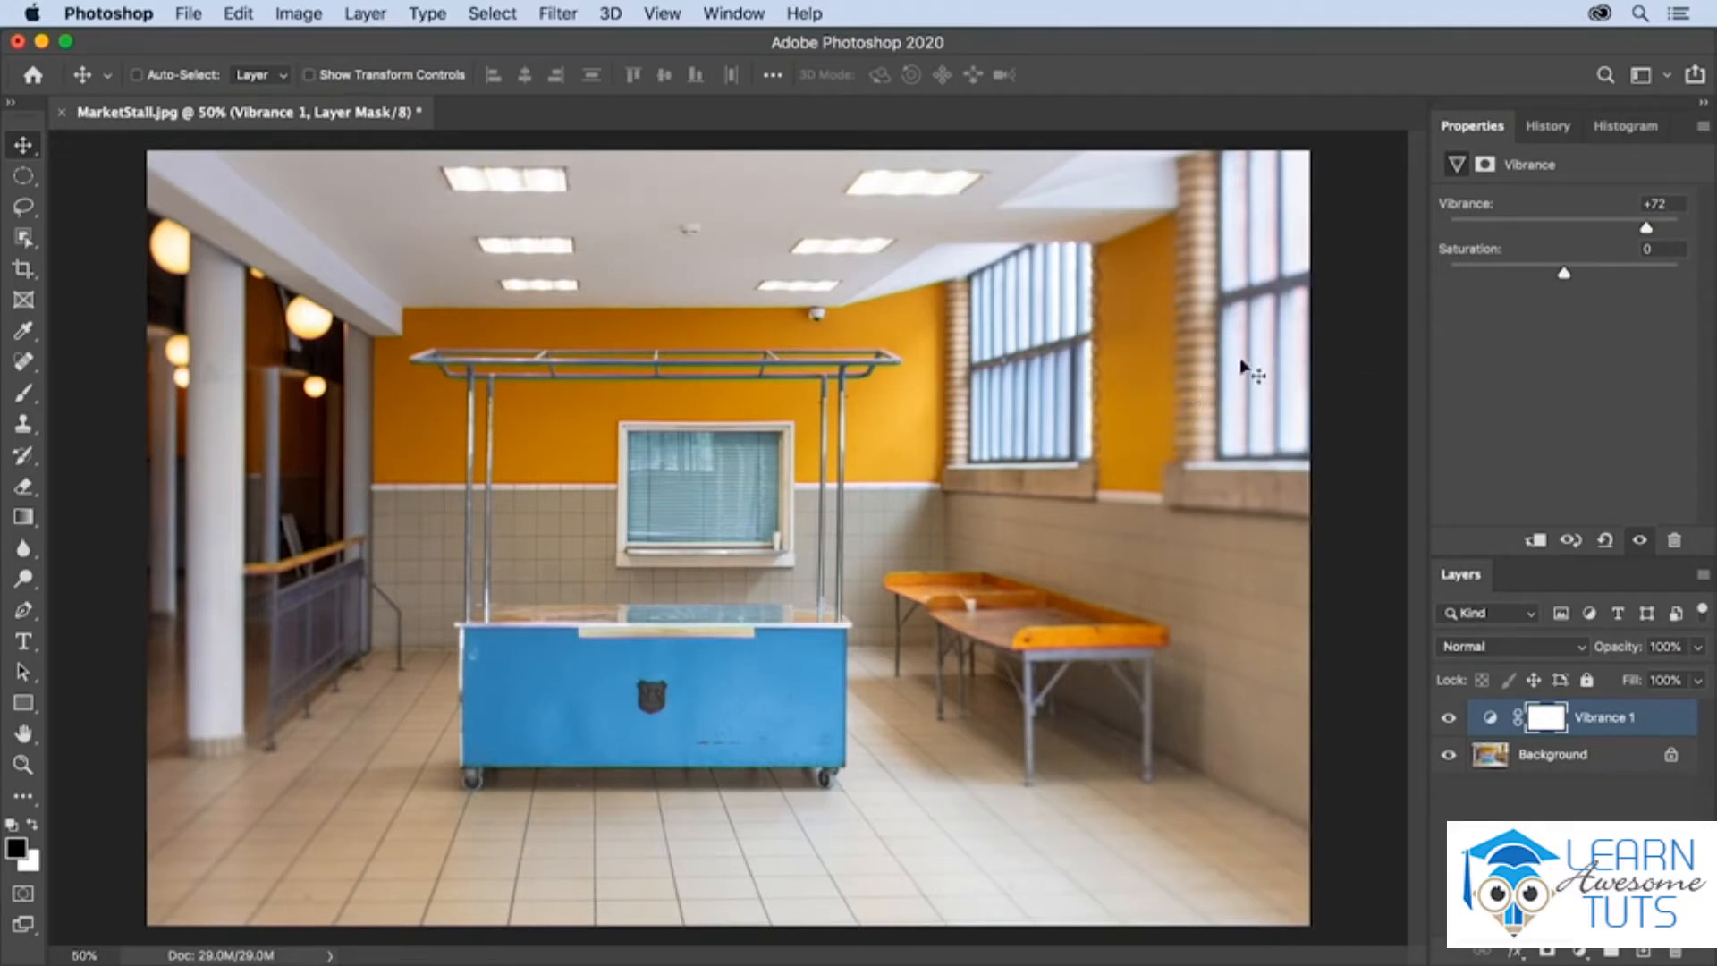
double_click(1656, 204)
text(0)
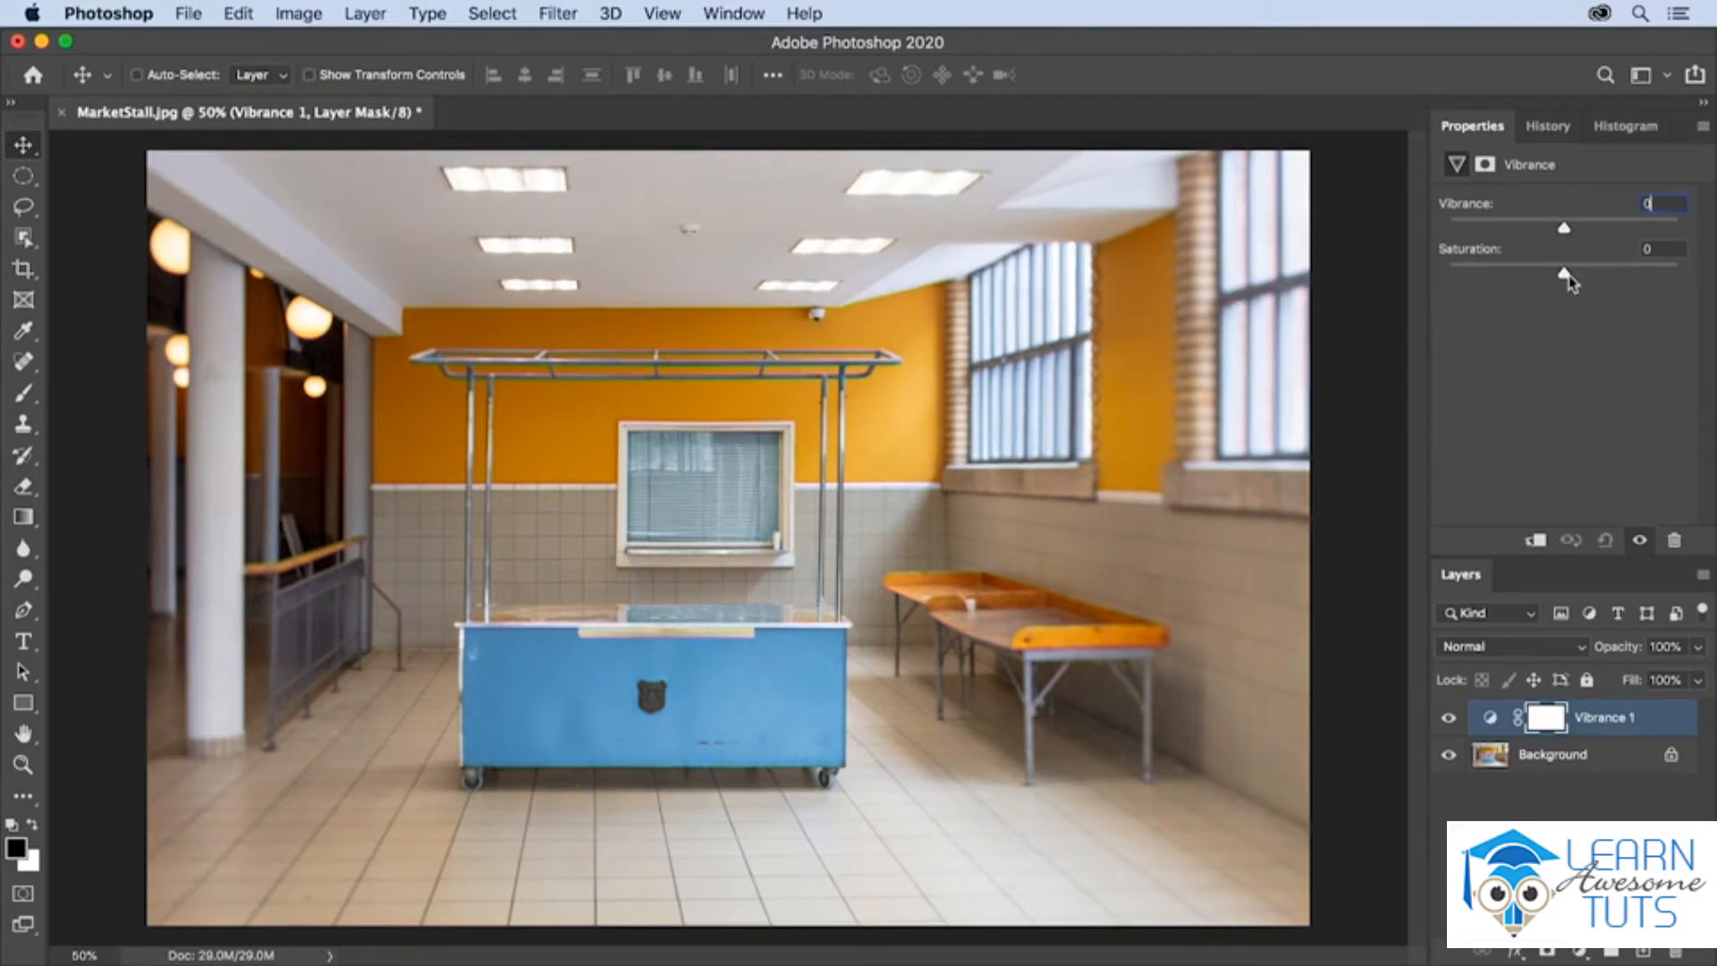
- Try Saturation at +77 and at -100 on the Vibrance layer, and reset it to 0
drag(1566, 274, 1655, 280)
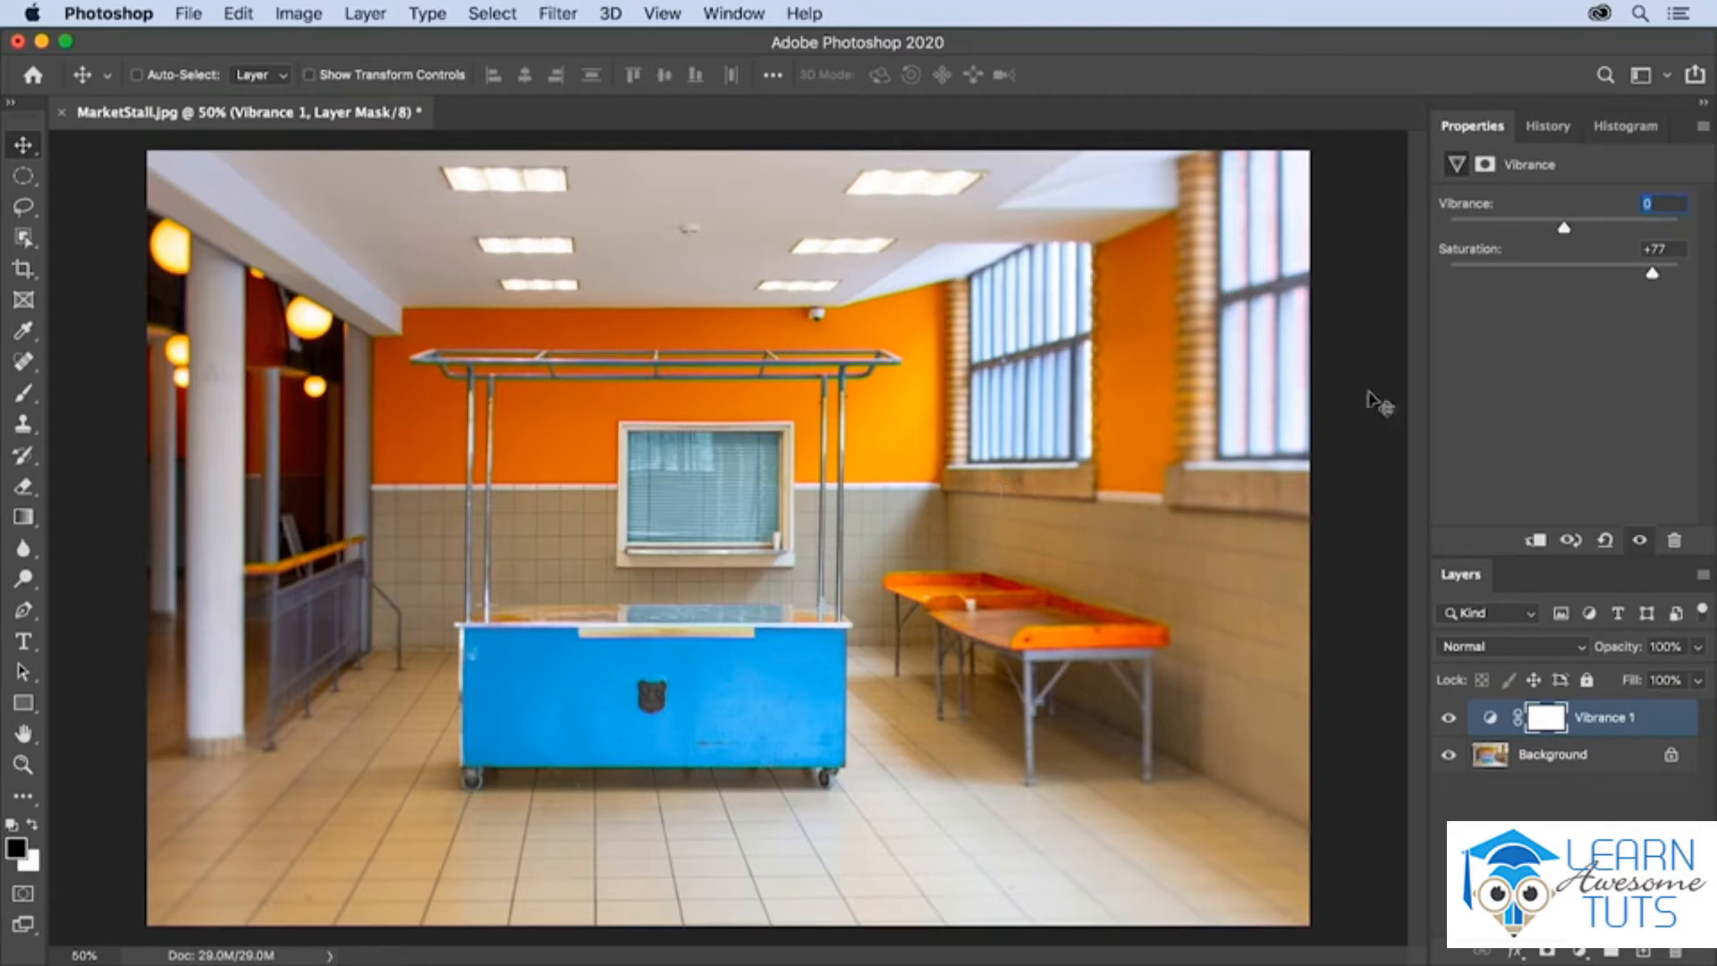
drag(1650, 277, 1434, 278)
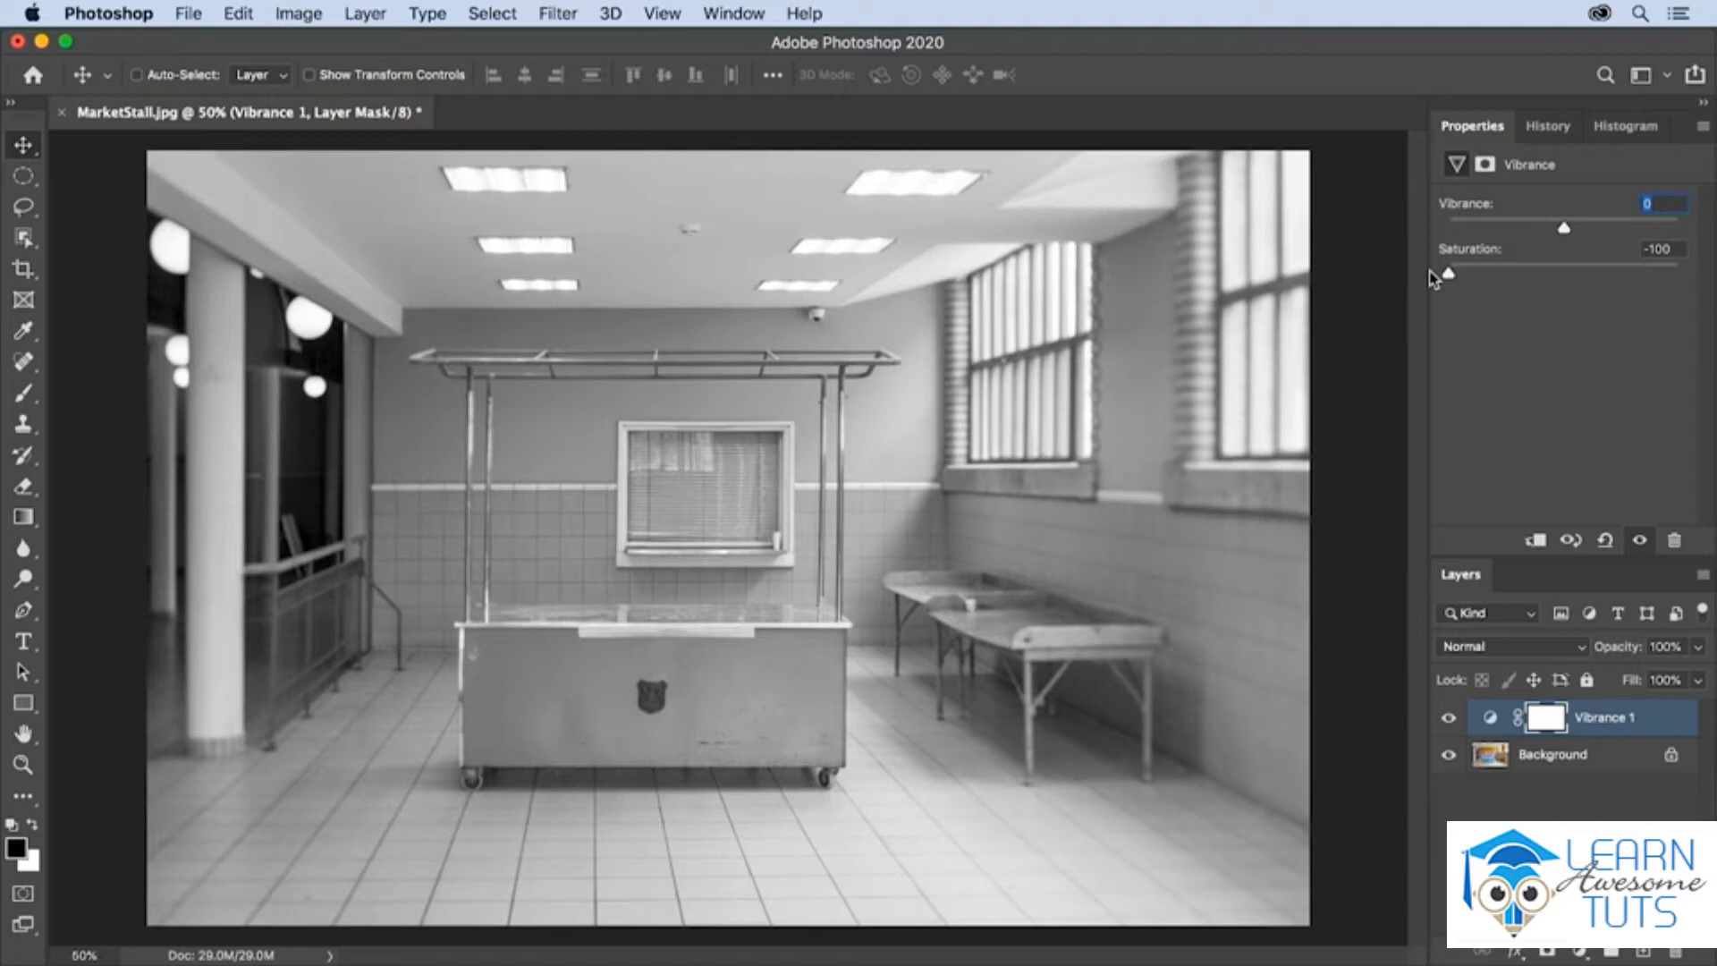
key(Tab)
text(0)
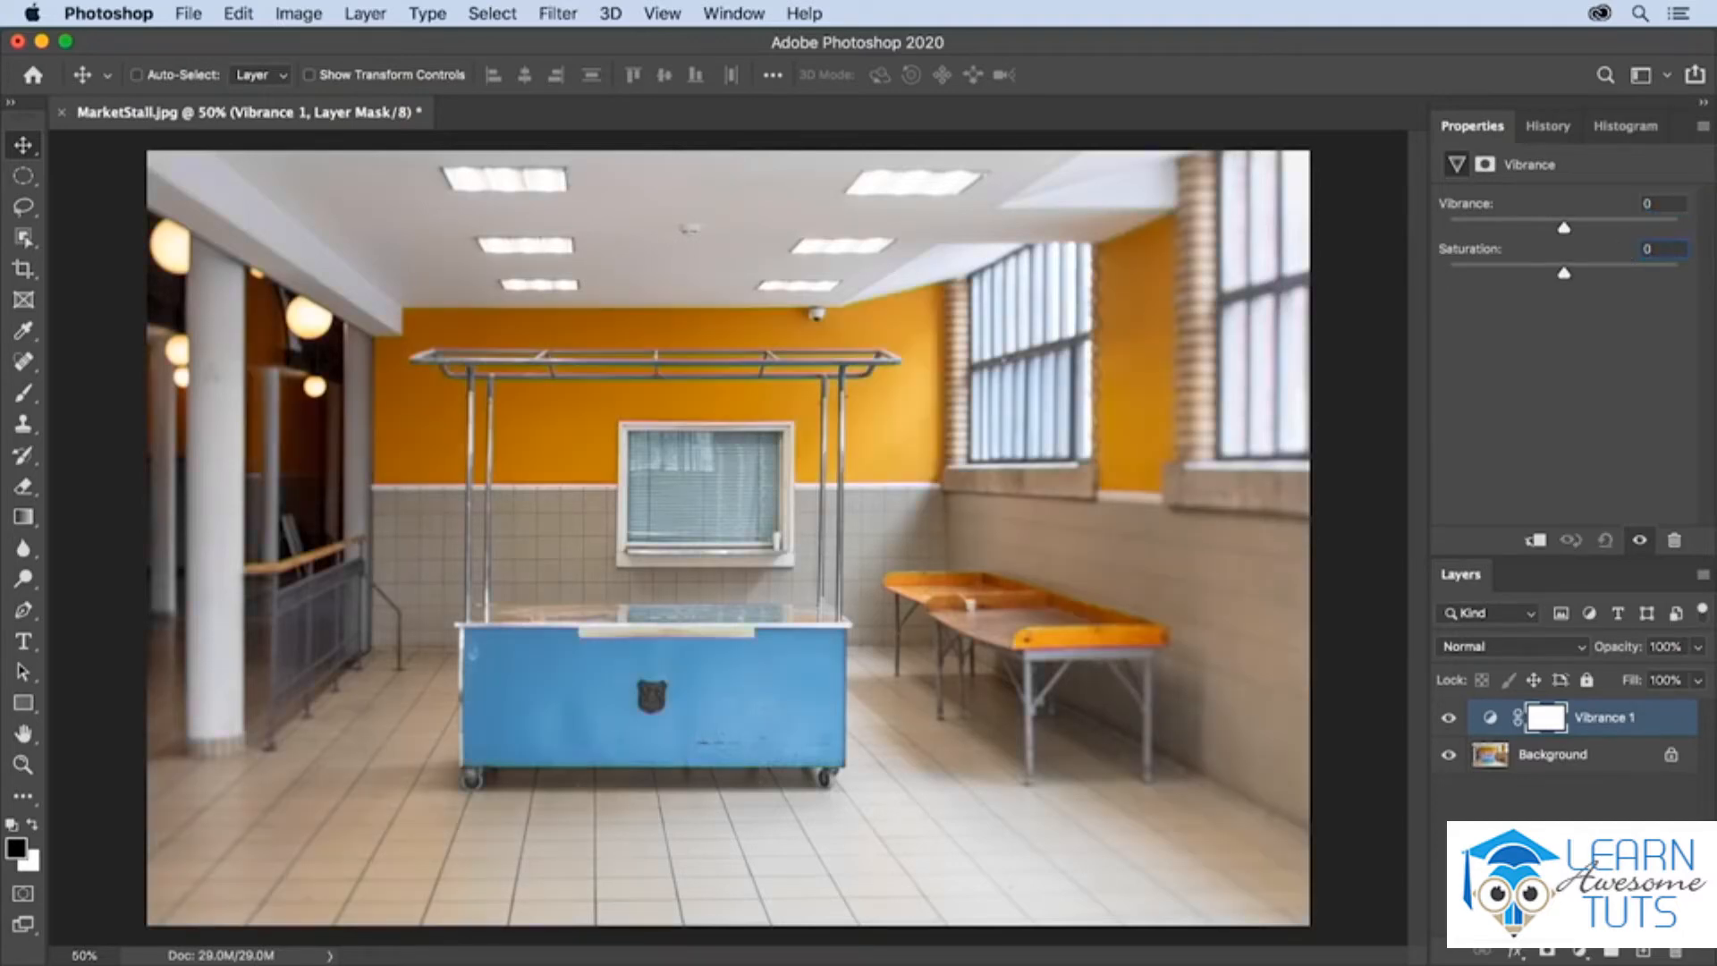
- Compare Vibrance at -100, and settle the Vibrance layer at Vibrance +43 and Saturation -42
drag(1563, 228, 1446, 230)
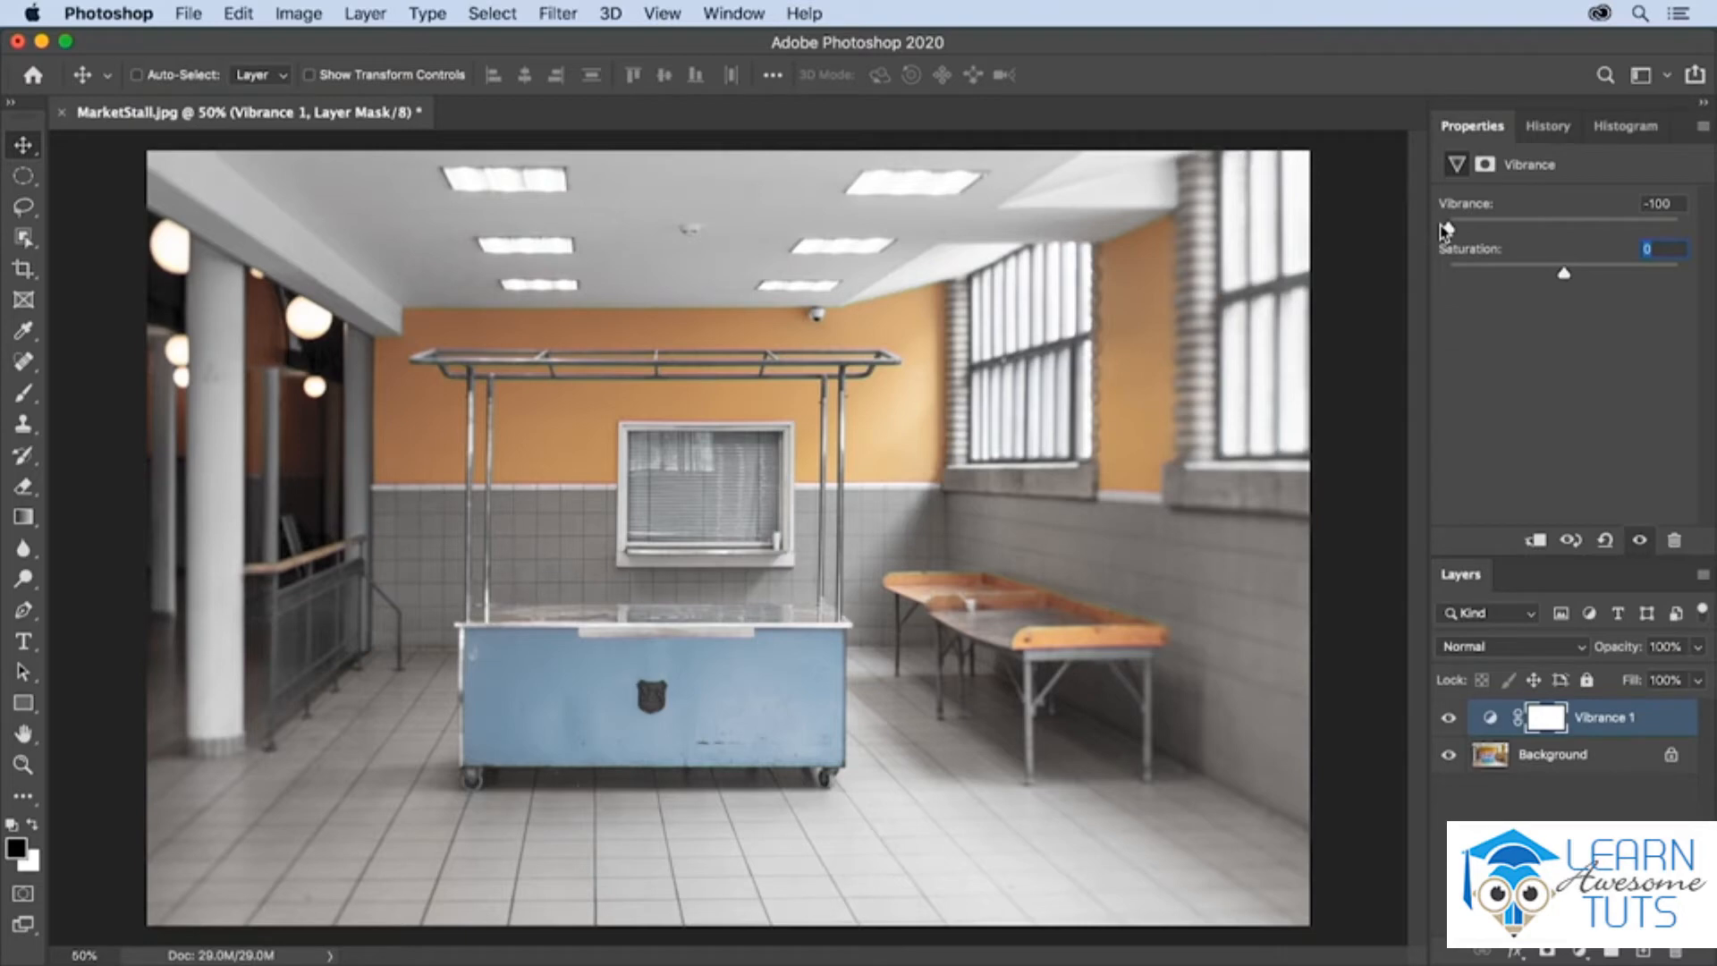
drag(1446, 229, 1615, 235)
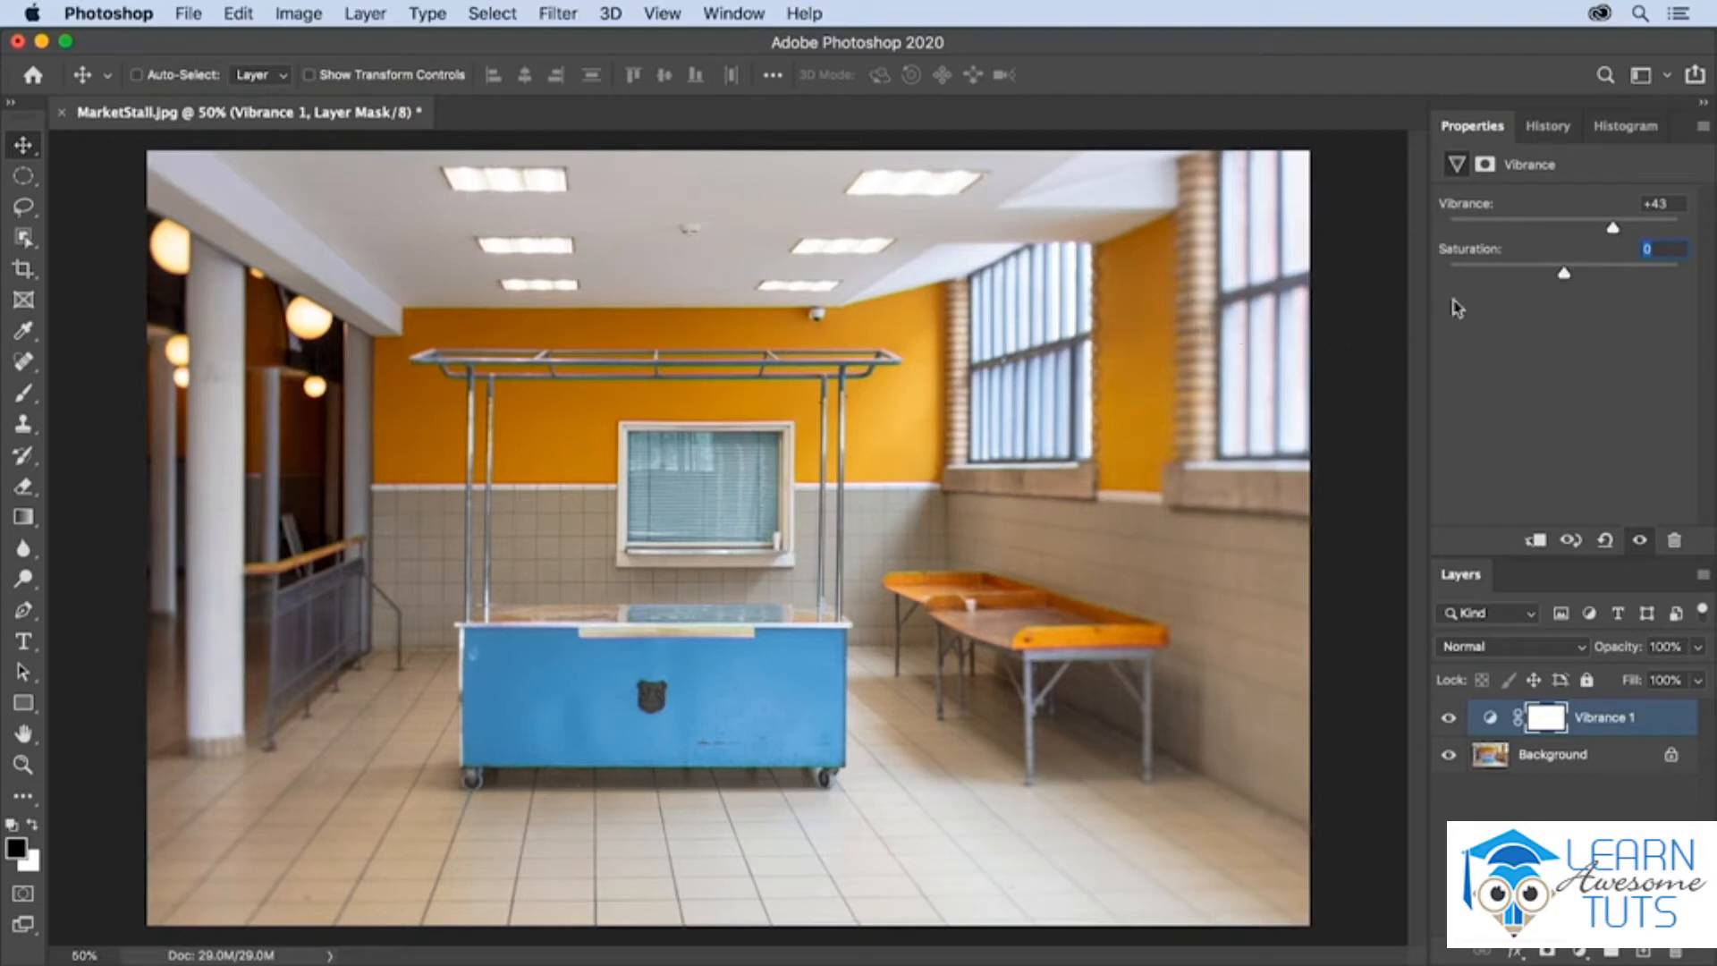
drag(1565, 276, 1517, 281)
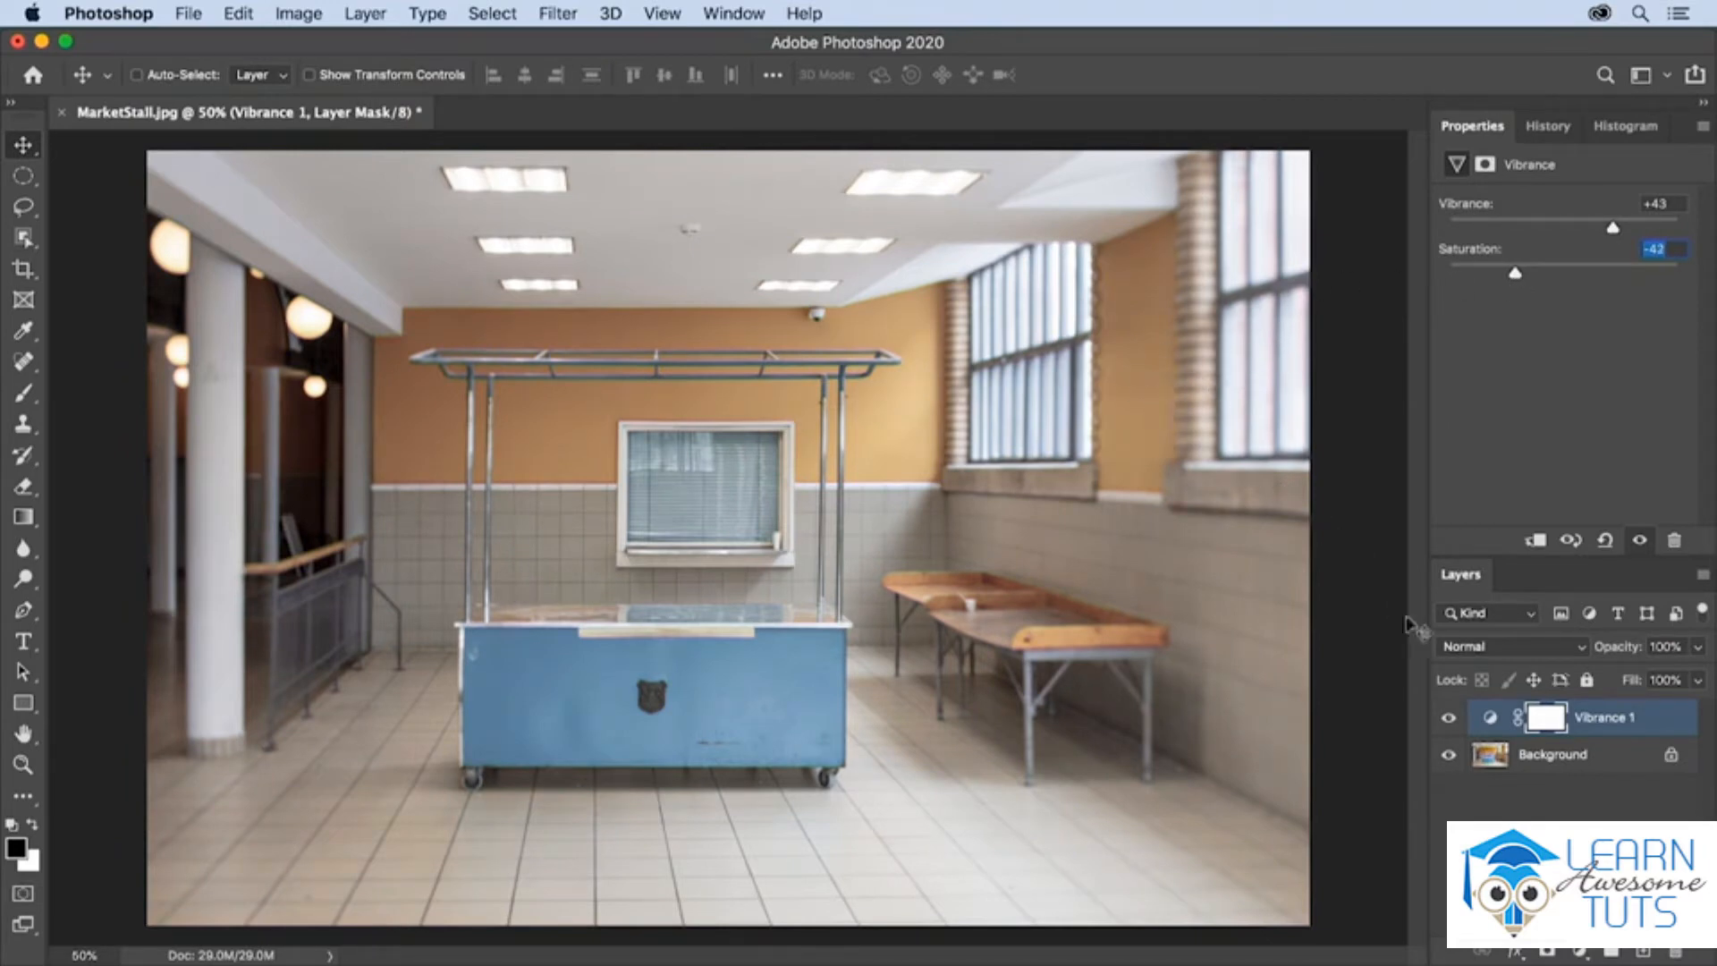
- Hide the Vibrance 1 layer and add a Hue/Saturation adjustment layer above it
click(1450, 719)
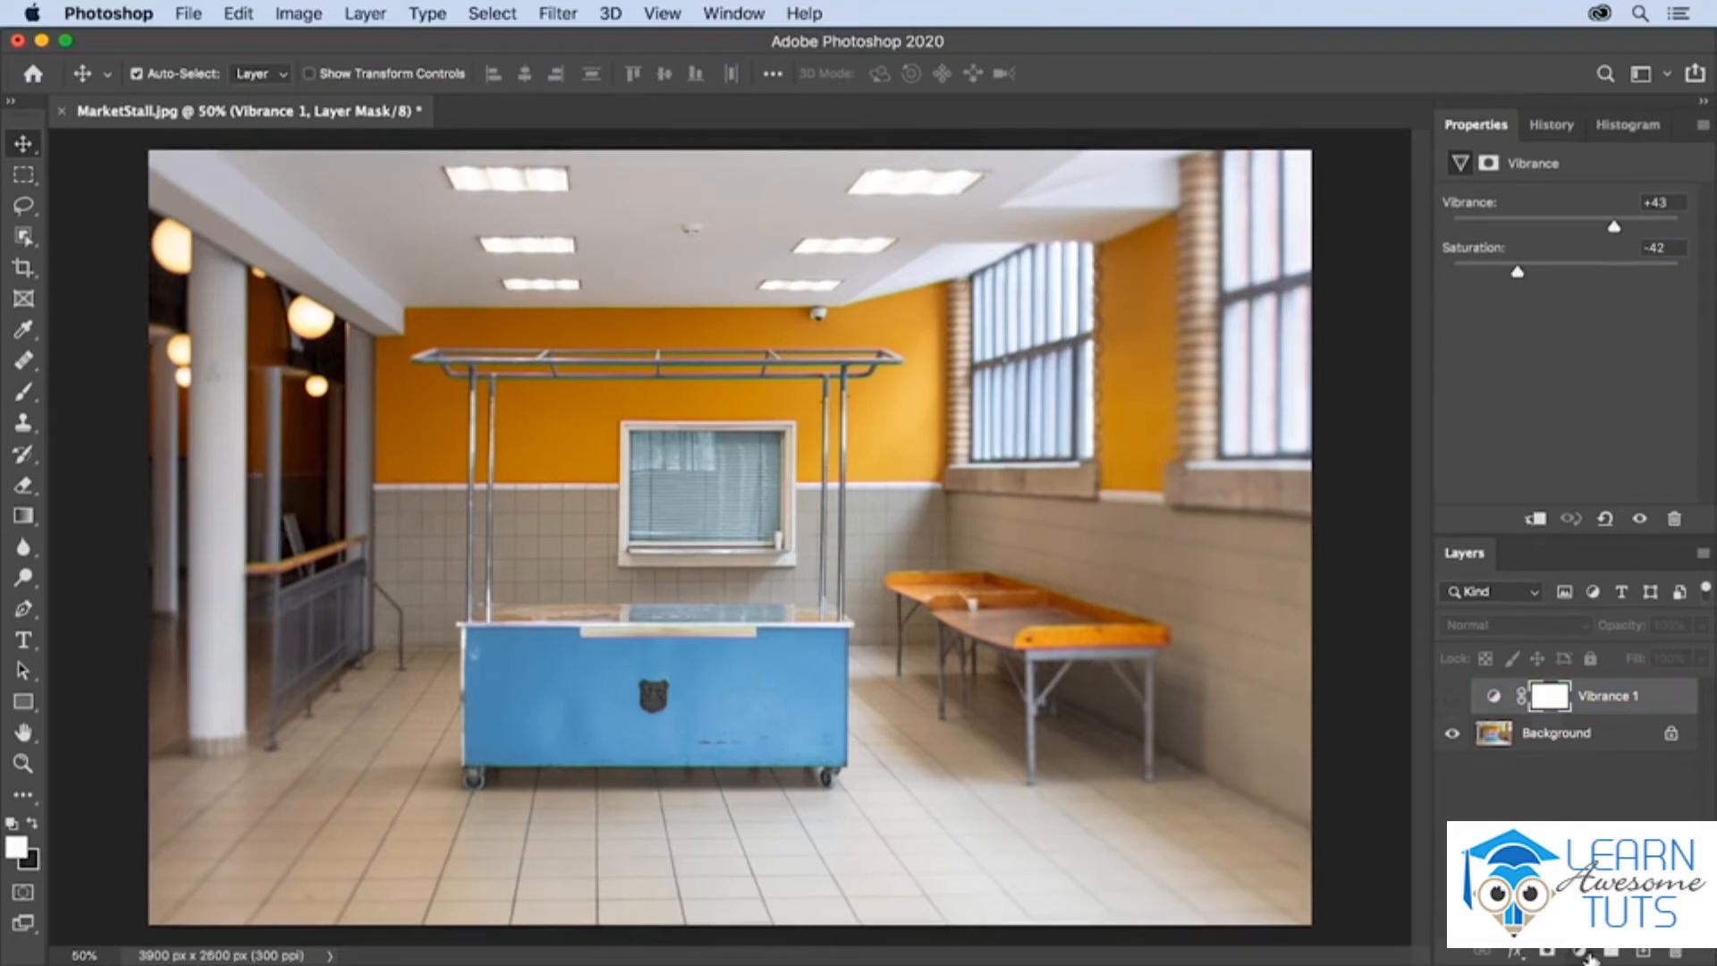
click(1580, 954)
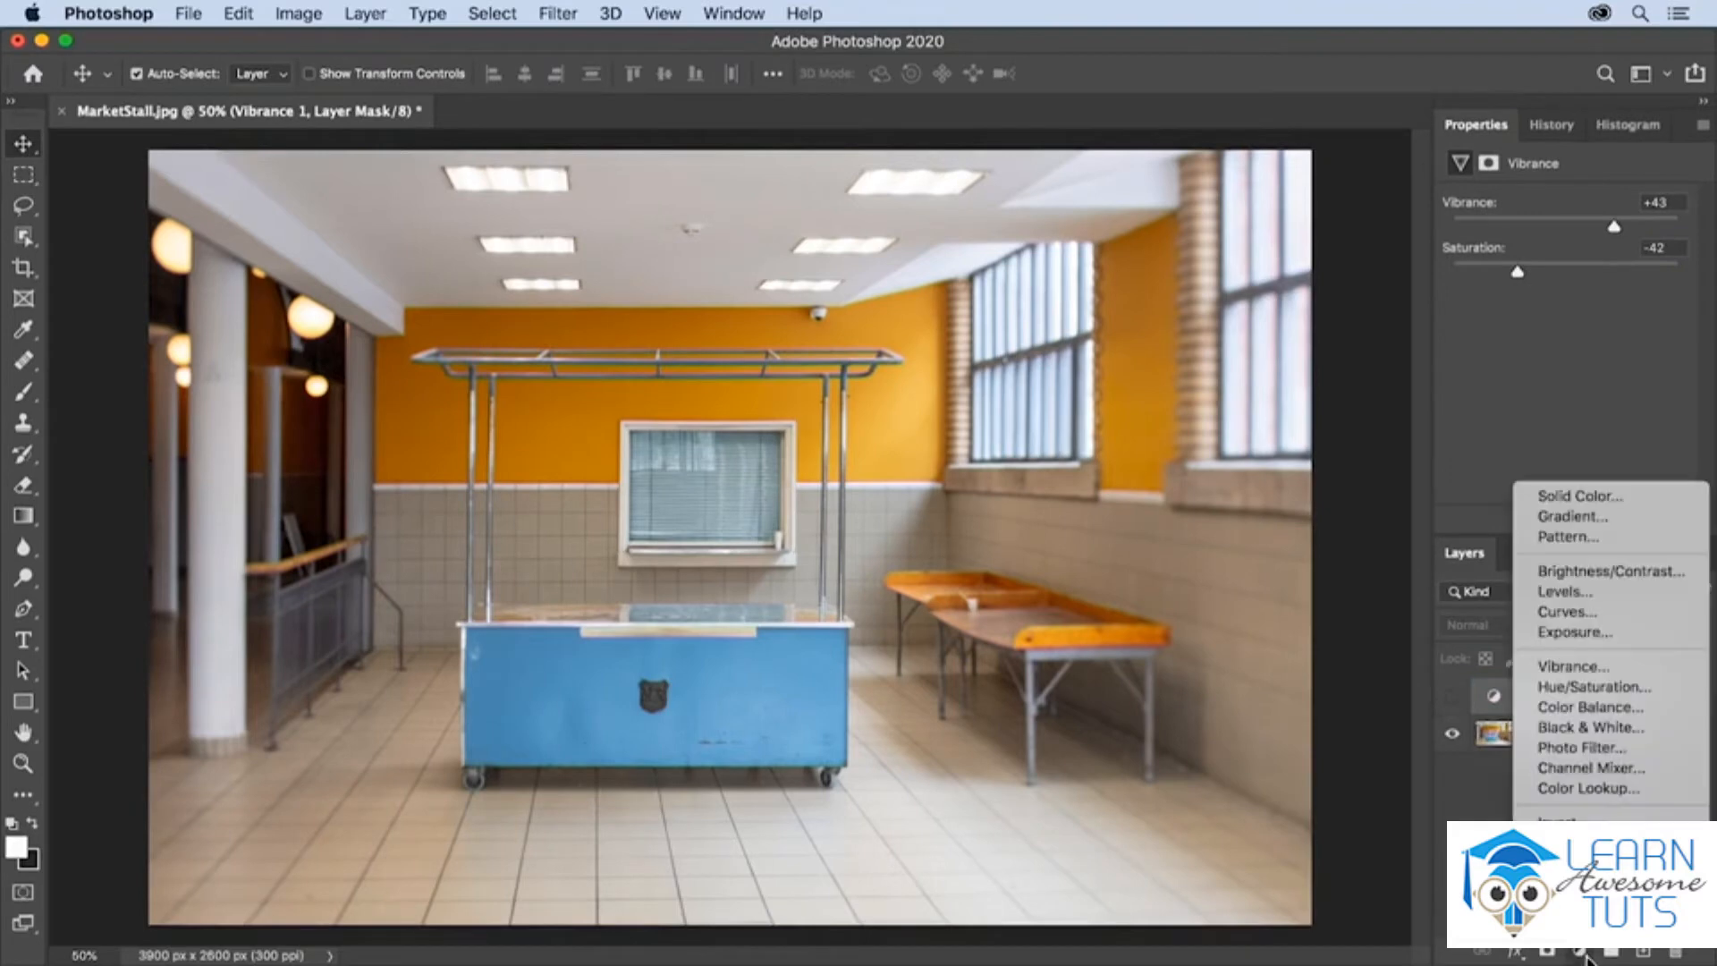
click(1582, 687)
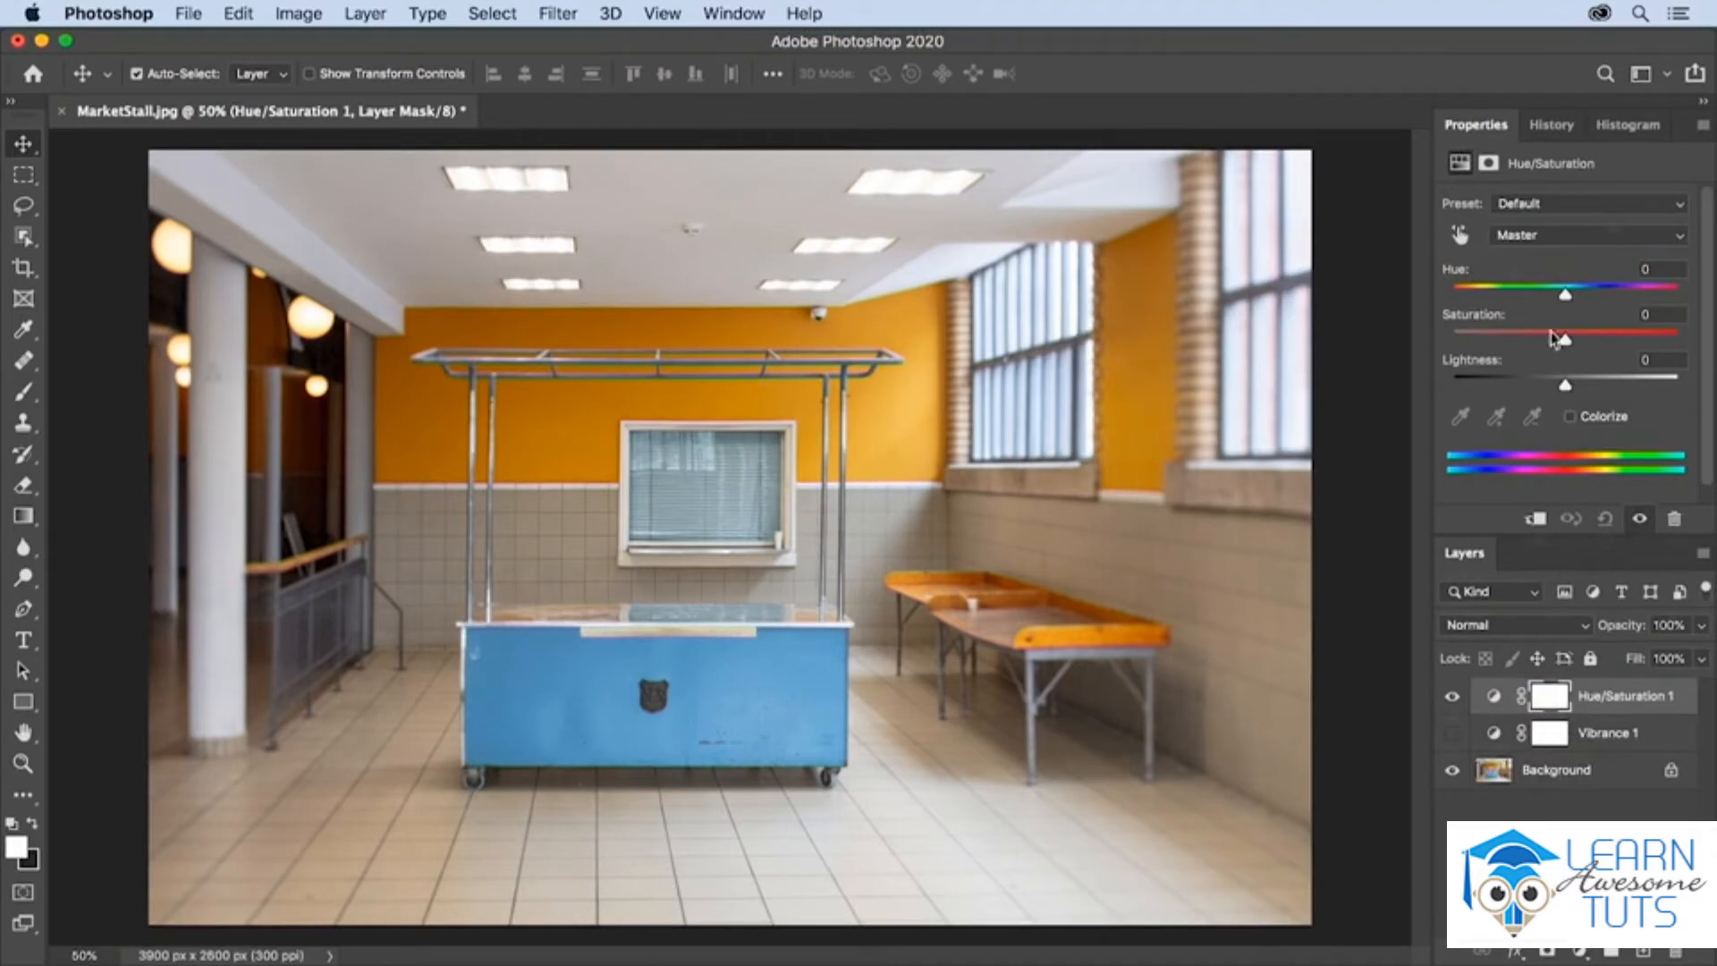
- Try shifting the Master hue to -29 on the Hue/Saturation layer and undo the shift
click(1565, 236)
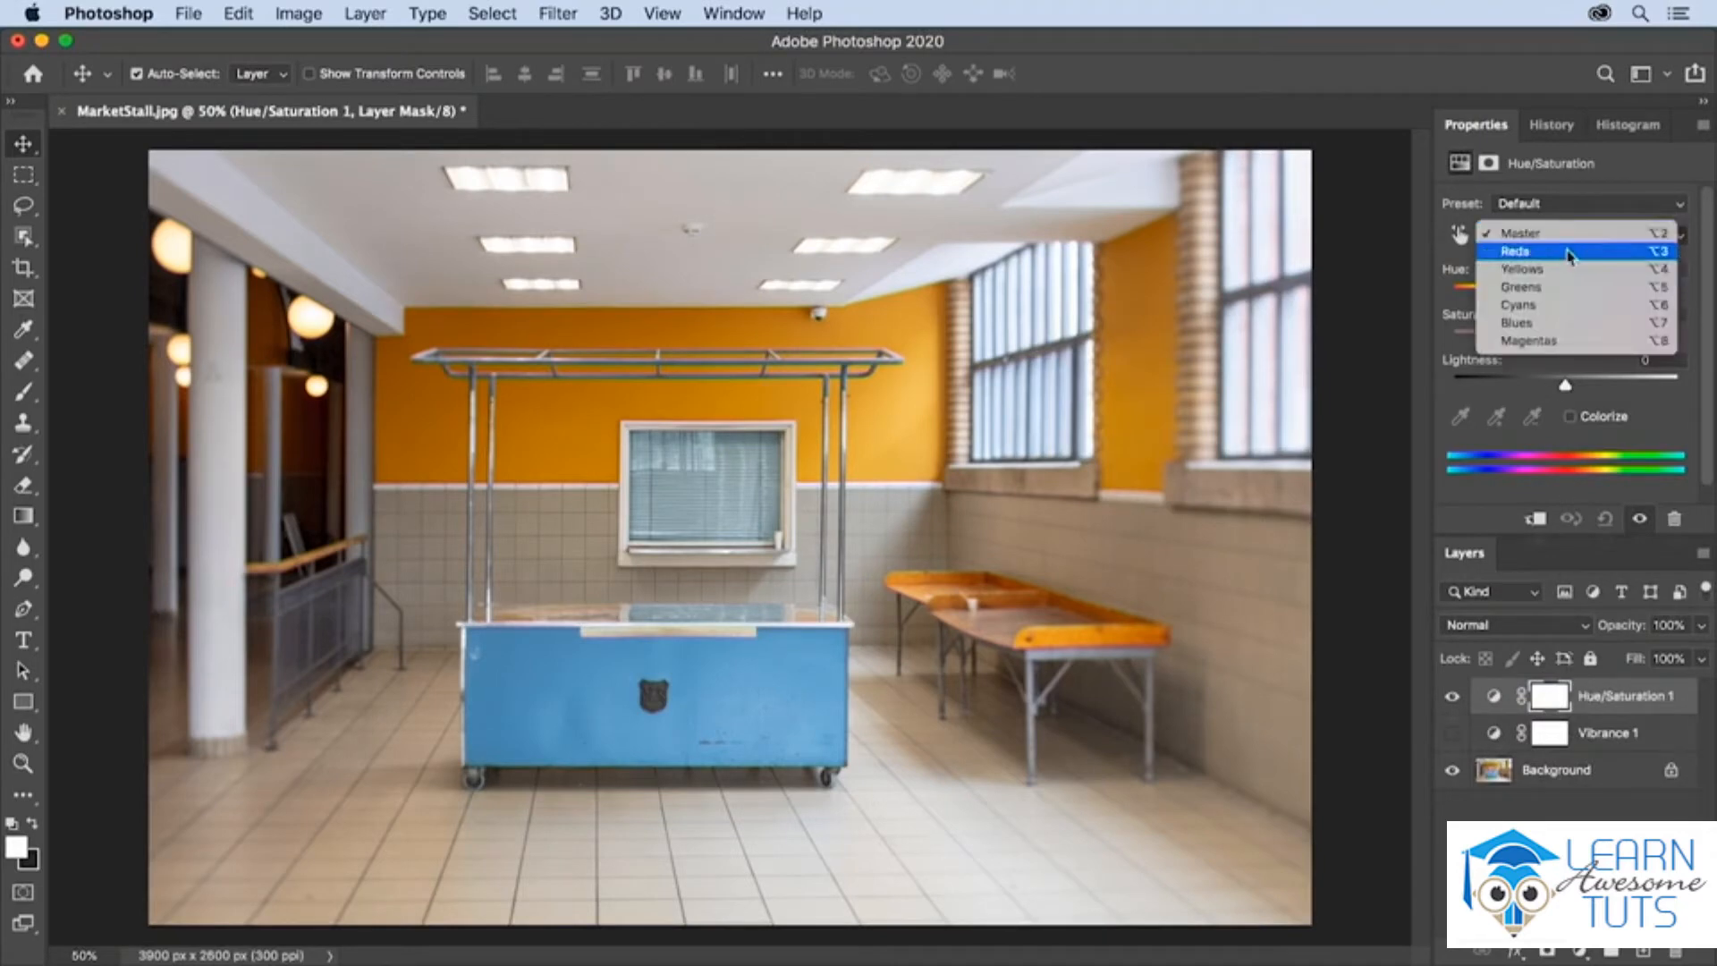
click(1429, 279)
drag(1567, 295, 1534, 301)
key(super+z)
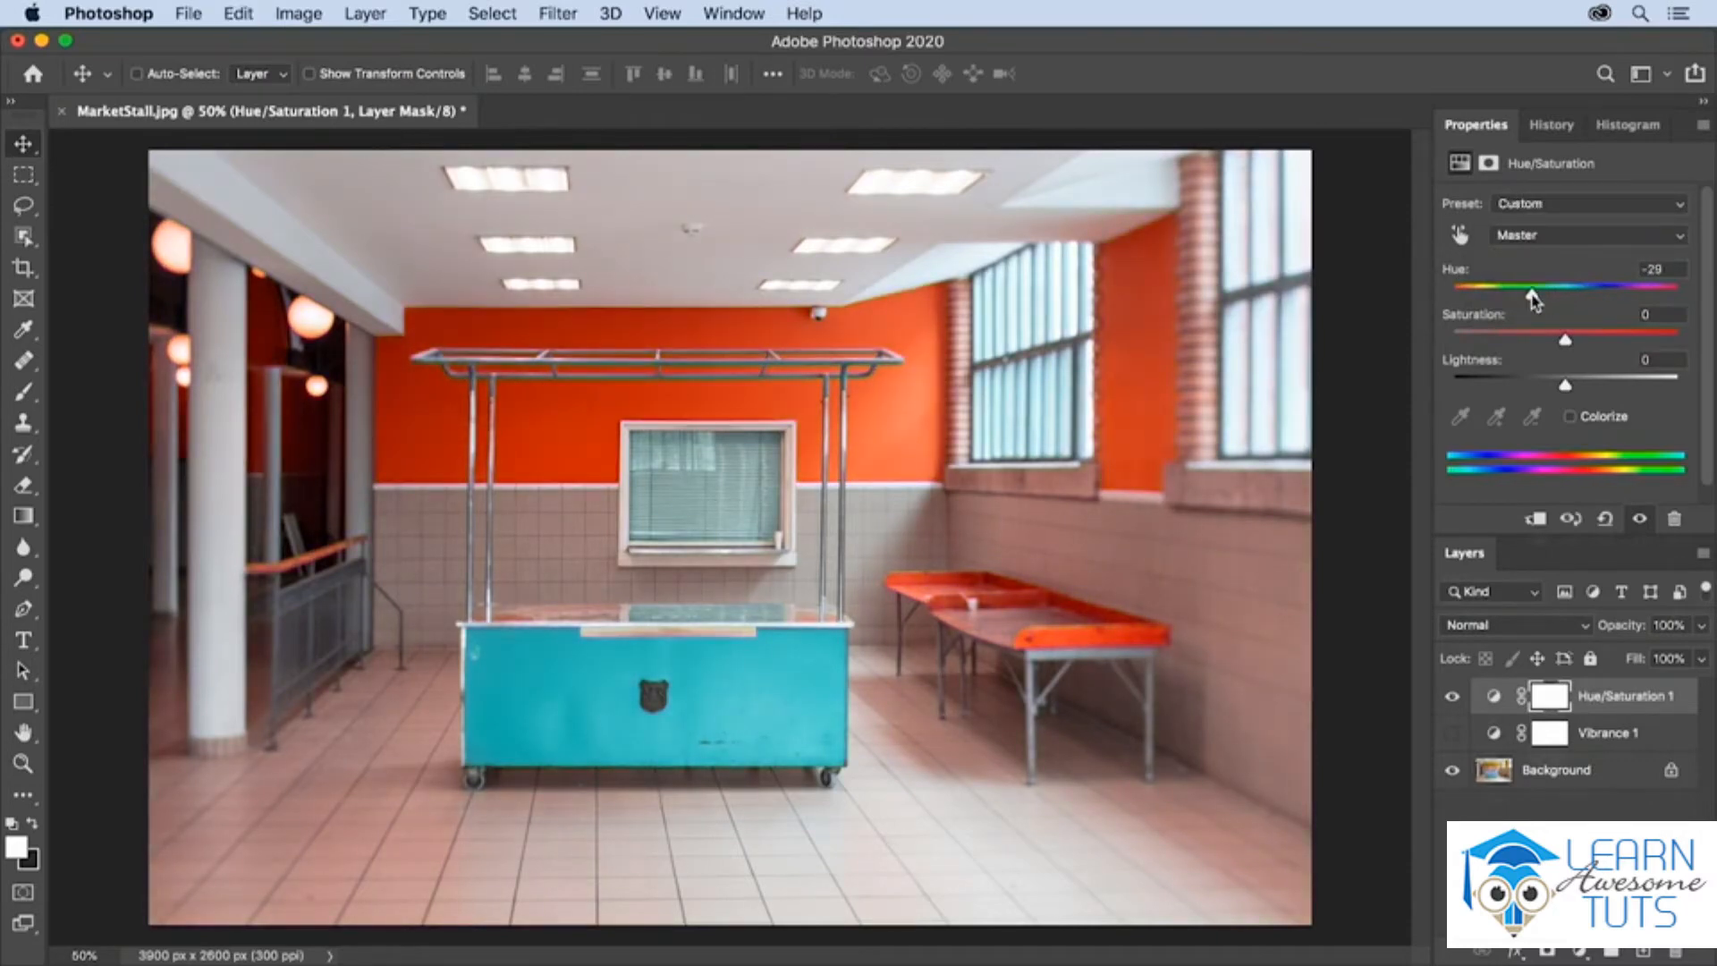
- Try shifting only the Cyans hue toward negative values on the Hue/Saturation layer and undo the shift
click(1550, 237)
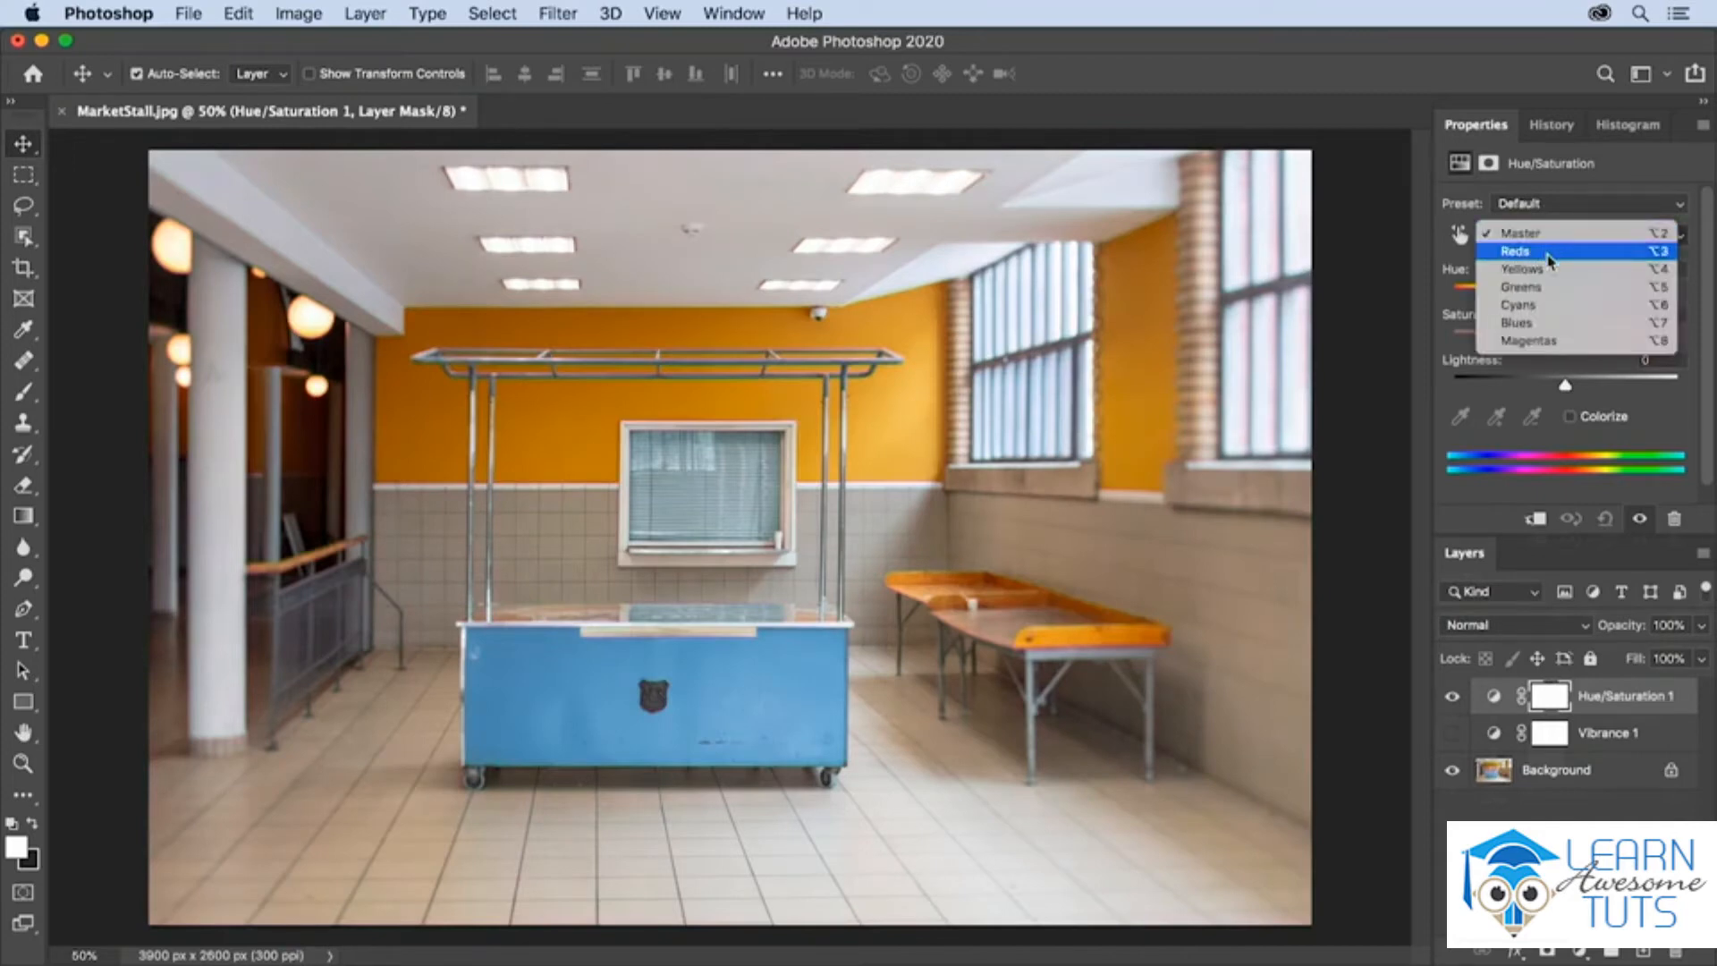
click(1547, 253)
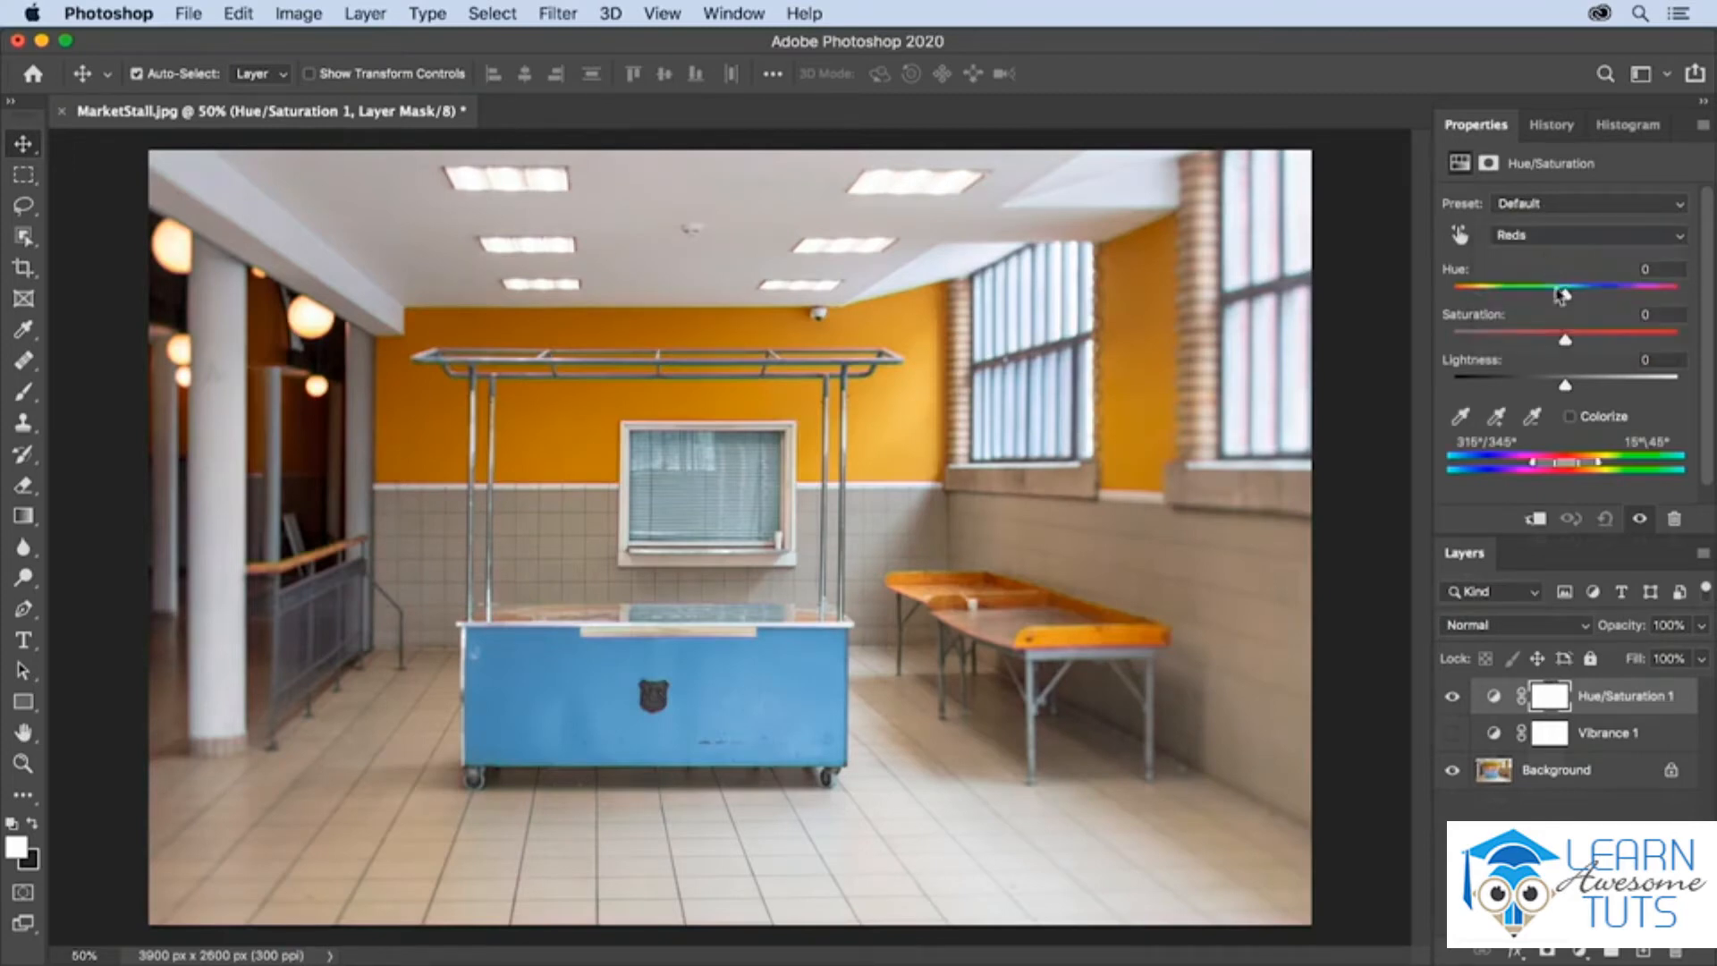
click(1552, 238)
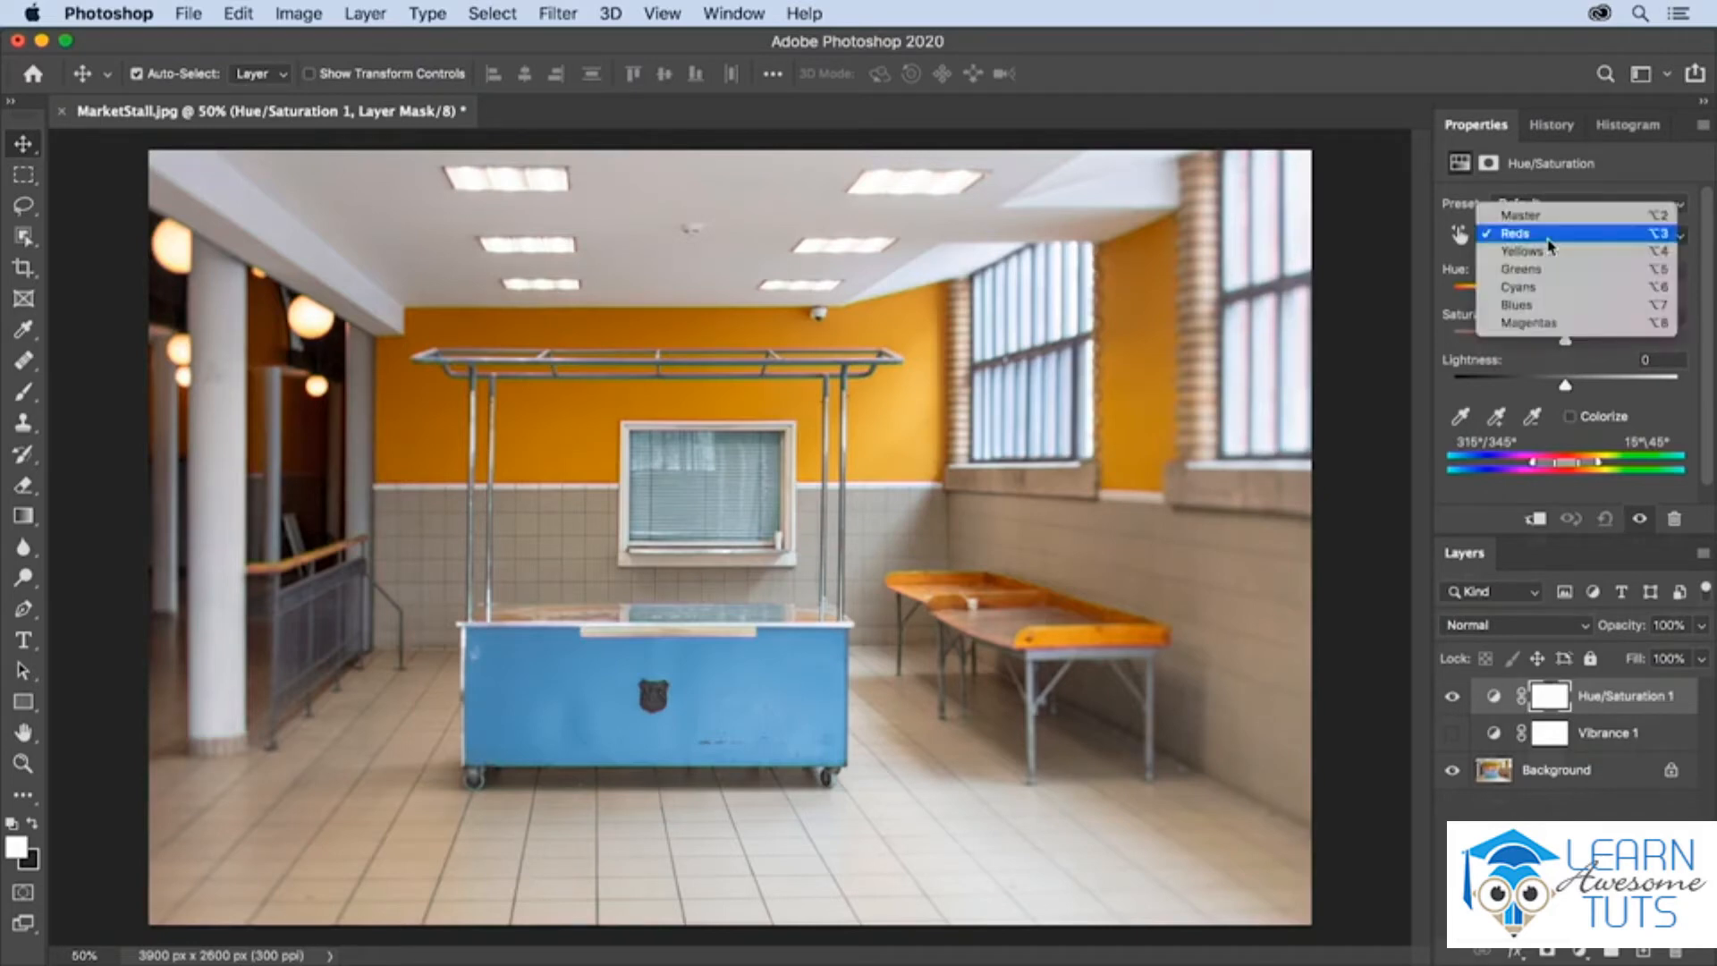
click(1543, 288)
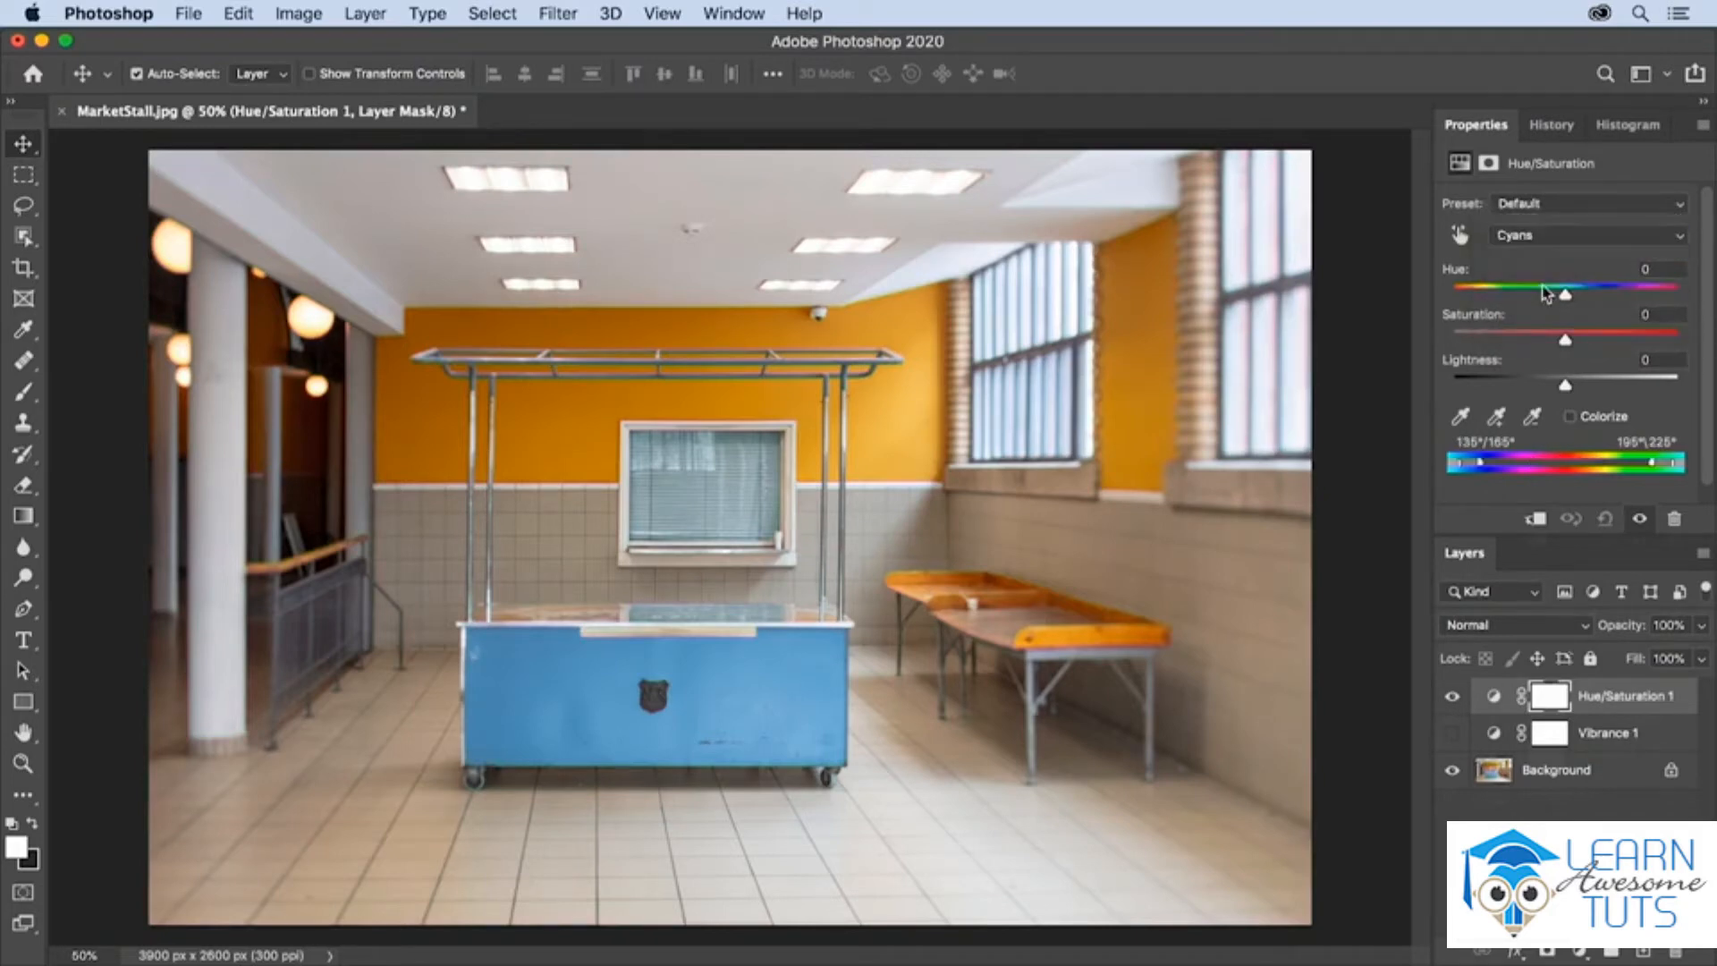
drag(1565, 289, 1499, 295)
key(super+z)
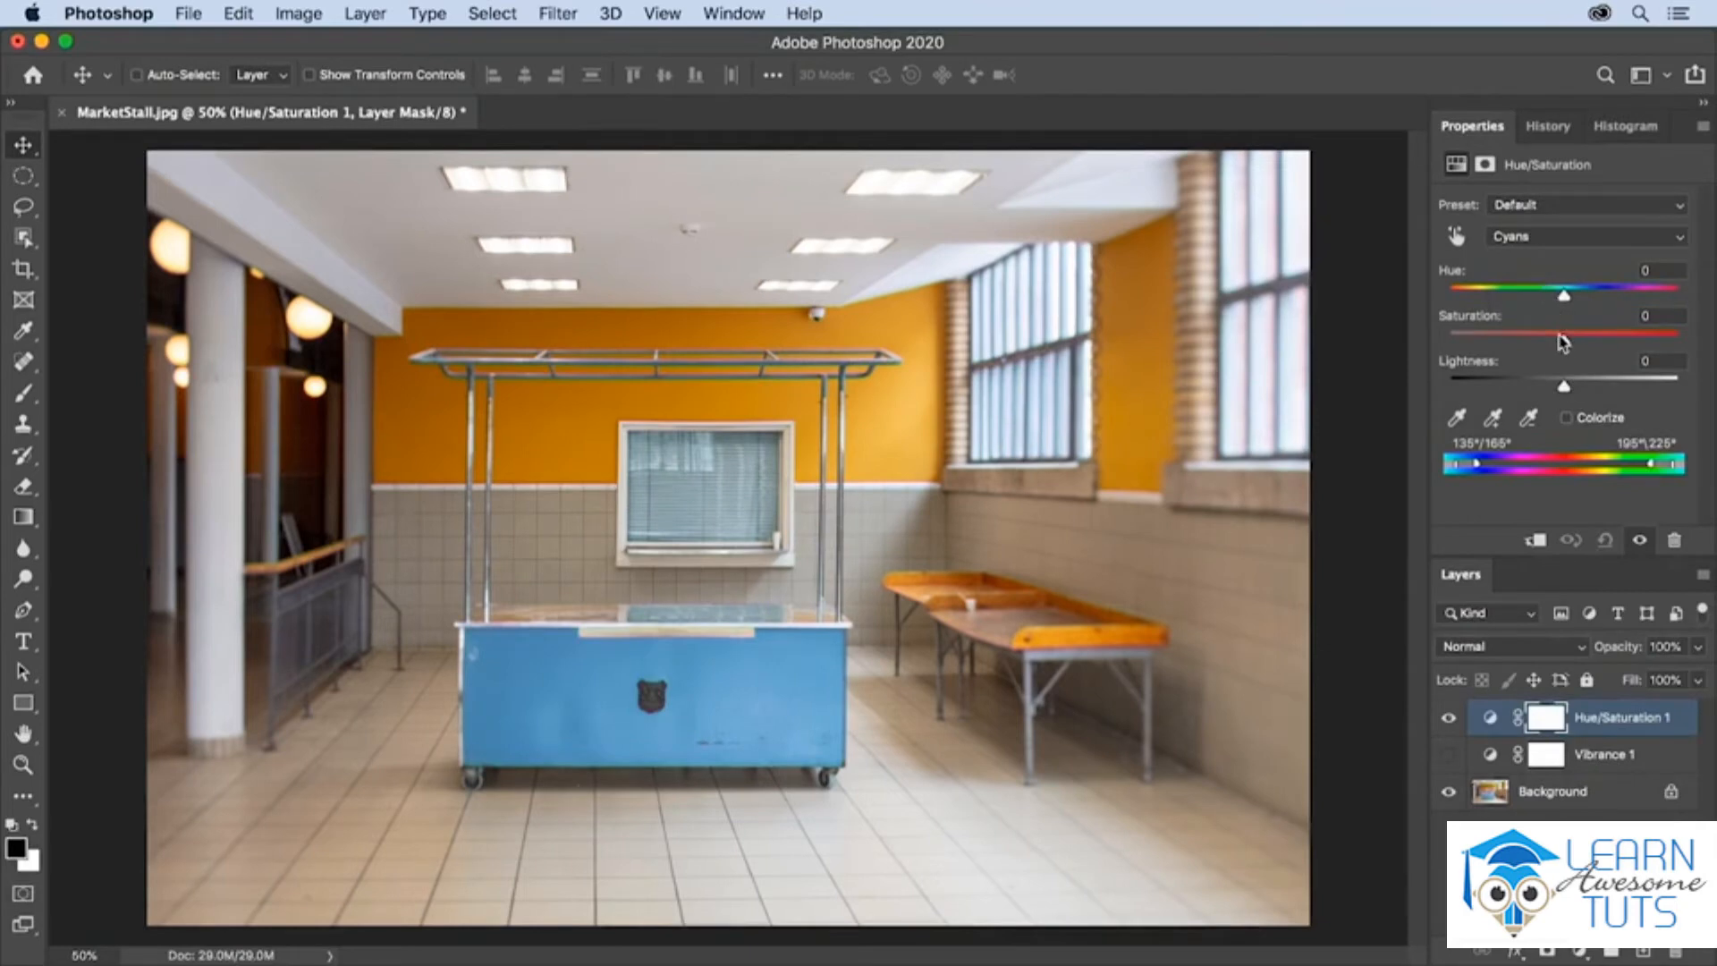
- Return to the Master range, try Saturation at +100, and undo the change
key(alt+2)
drag(1561, 340, 1697, 351)
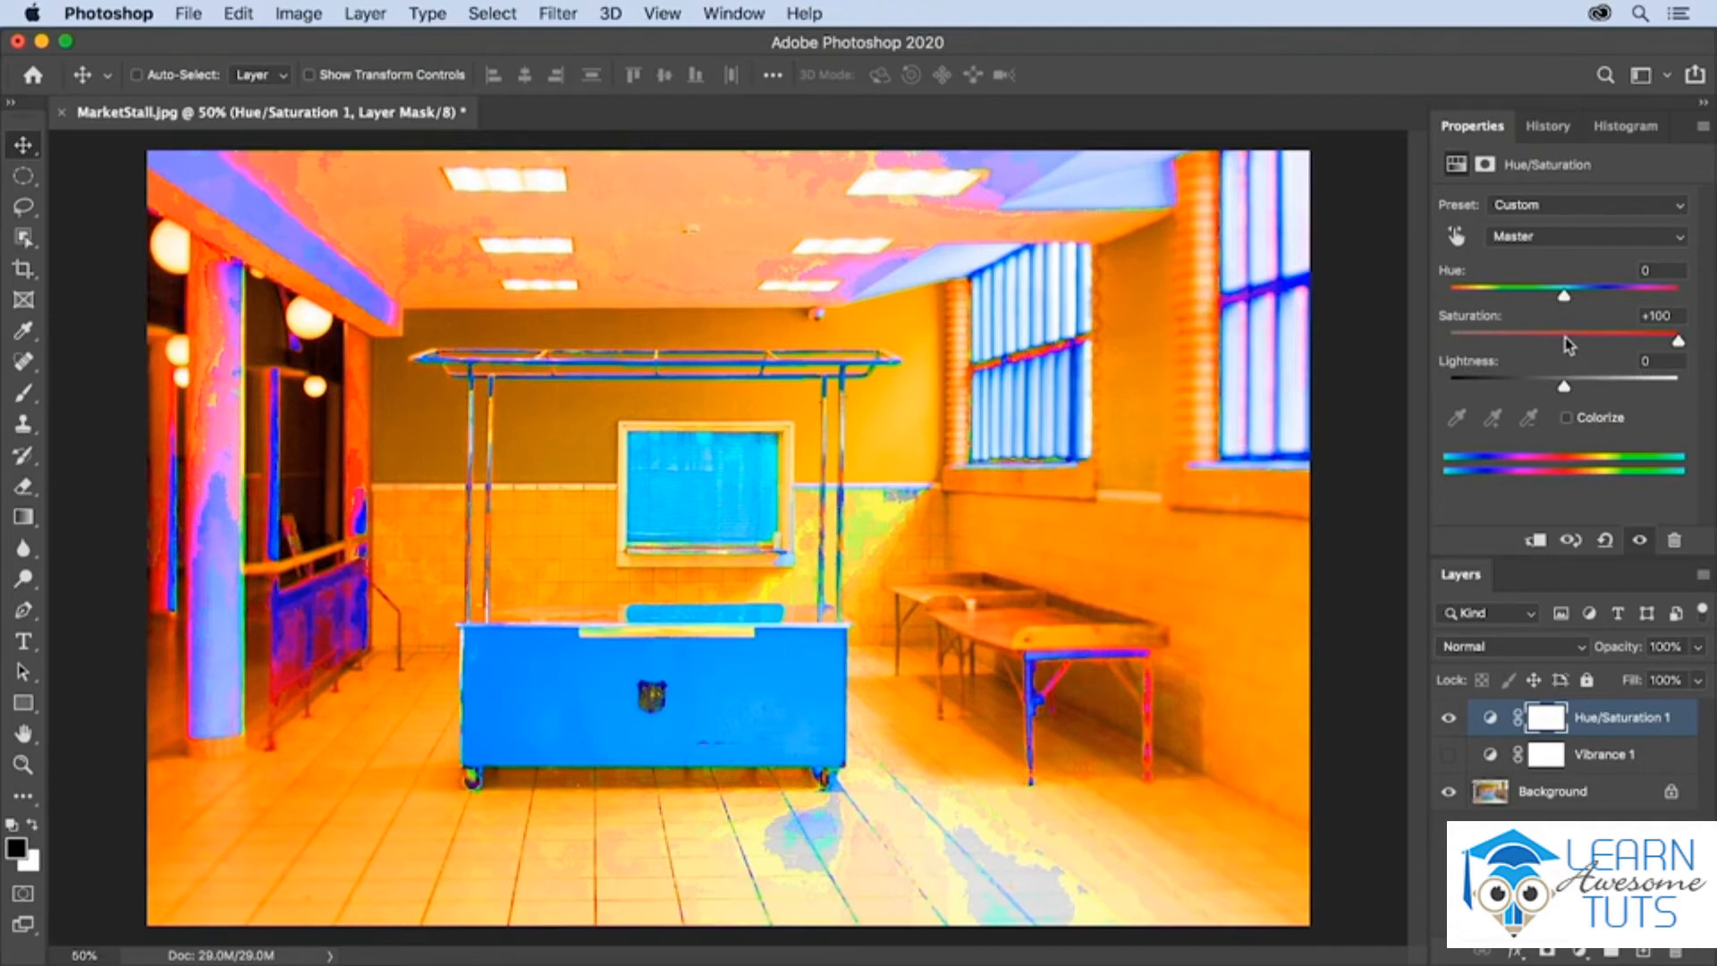
key(super+z)
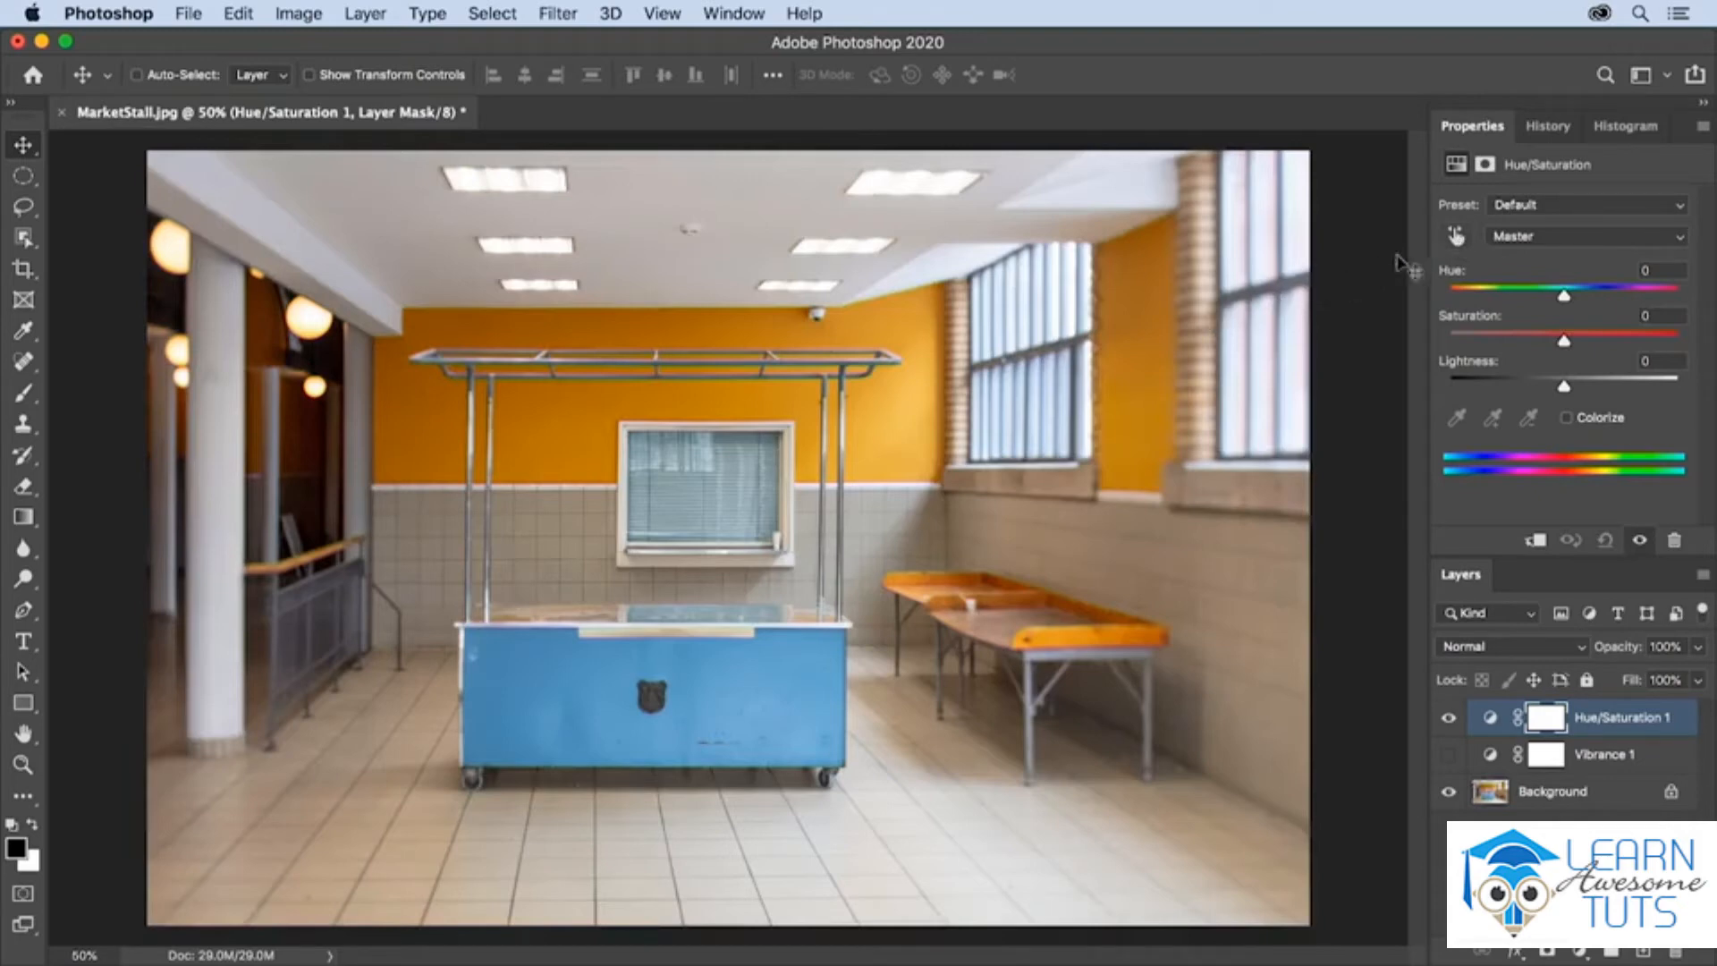
- Activate on-image adjustment for Hue/Saturation and sample the orange wall to lower the Yellows saturation to -4
click(1454, 237)
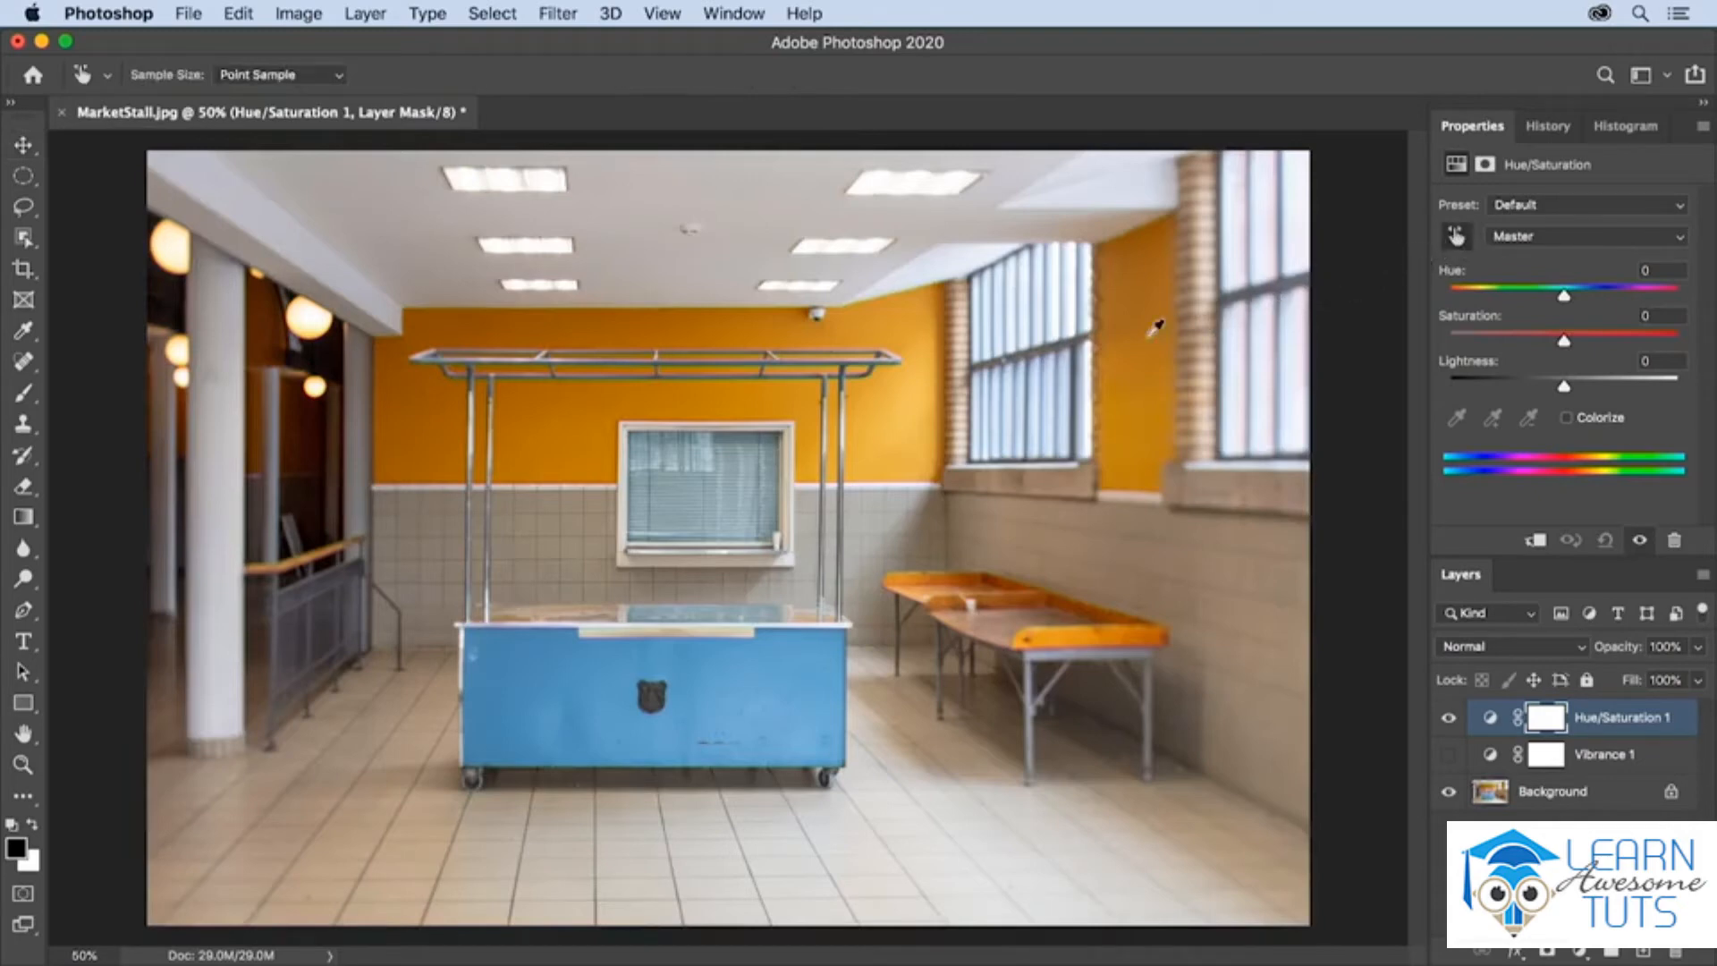
click(904, 419)
mouse_move(905, 418)
mouse_down()
mouse_move(765, 426)
mouse_move(979, 410)
mouse_move(873, 410)
mouse_up()
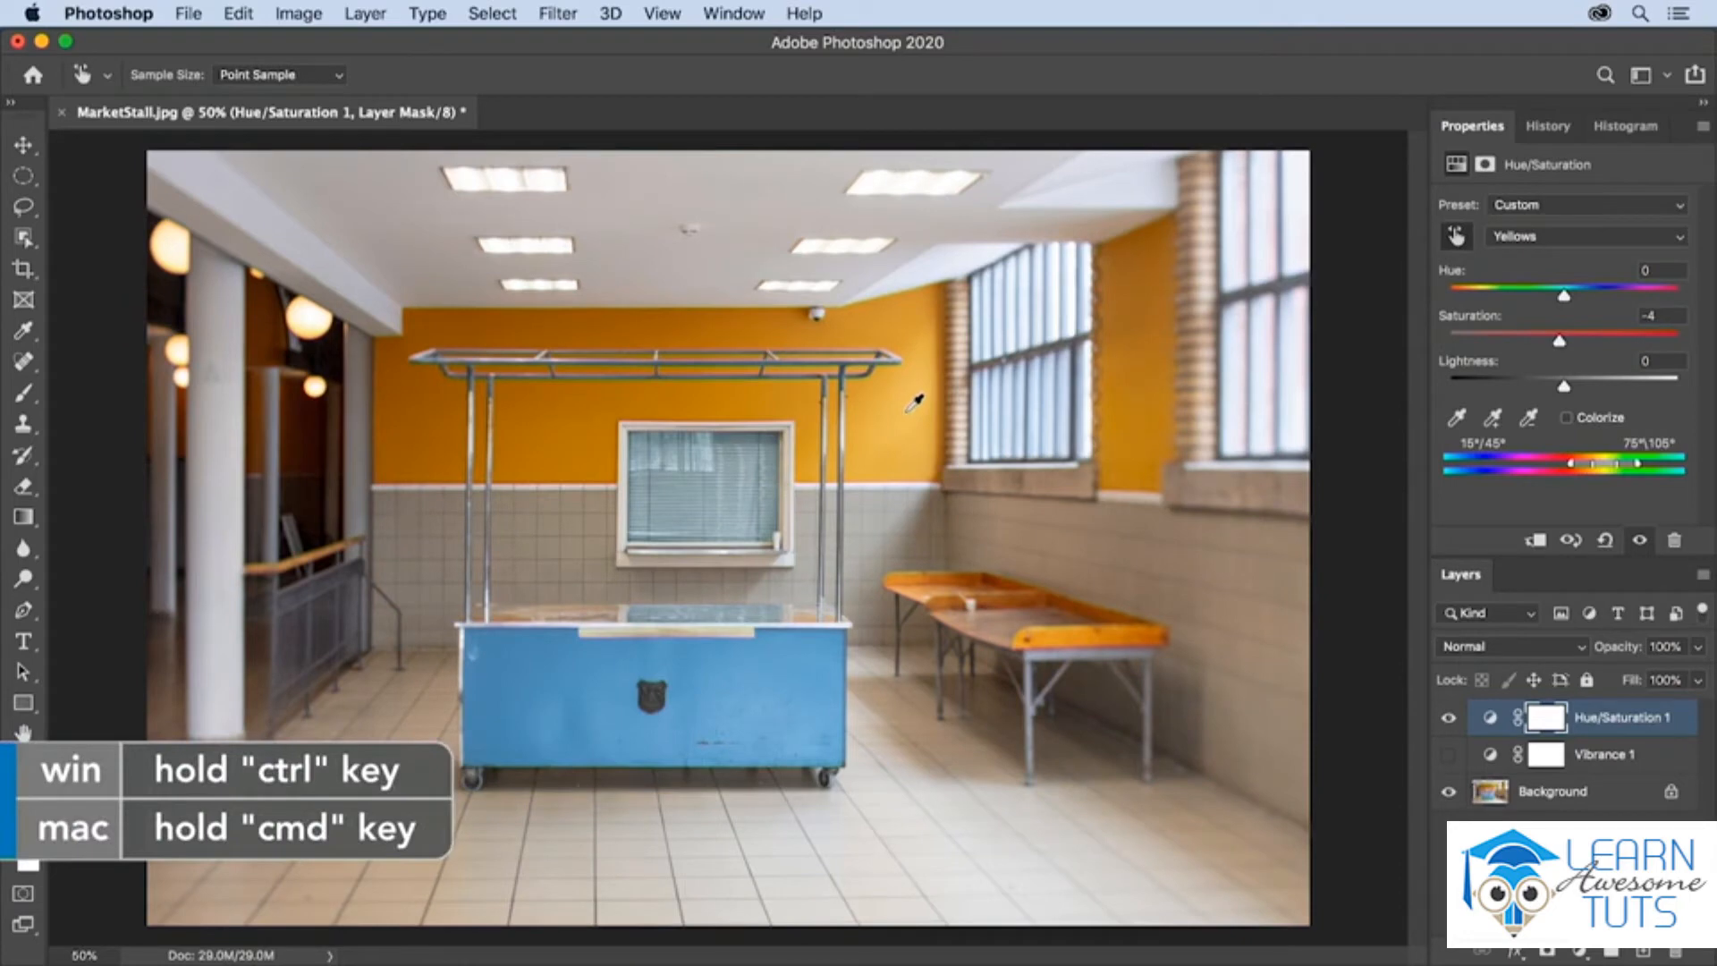
- Try shifting the Yellows hue to -27 with on-image adjustment on the orange wall and undo it
mouse_move(910, 411)
mouse_down()
mouse_move(815, 416)
mouse_move(984, 411)
mouse_move(880, 410)
mouse_up()
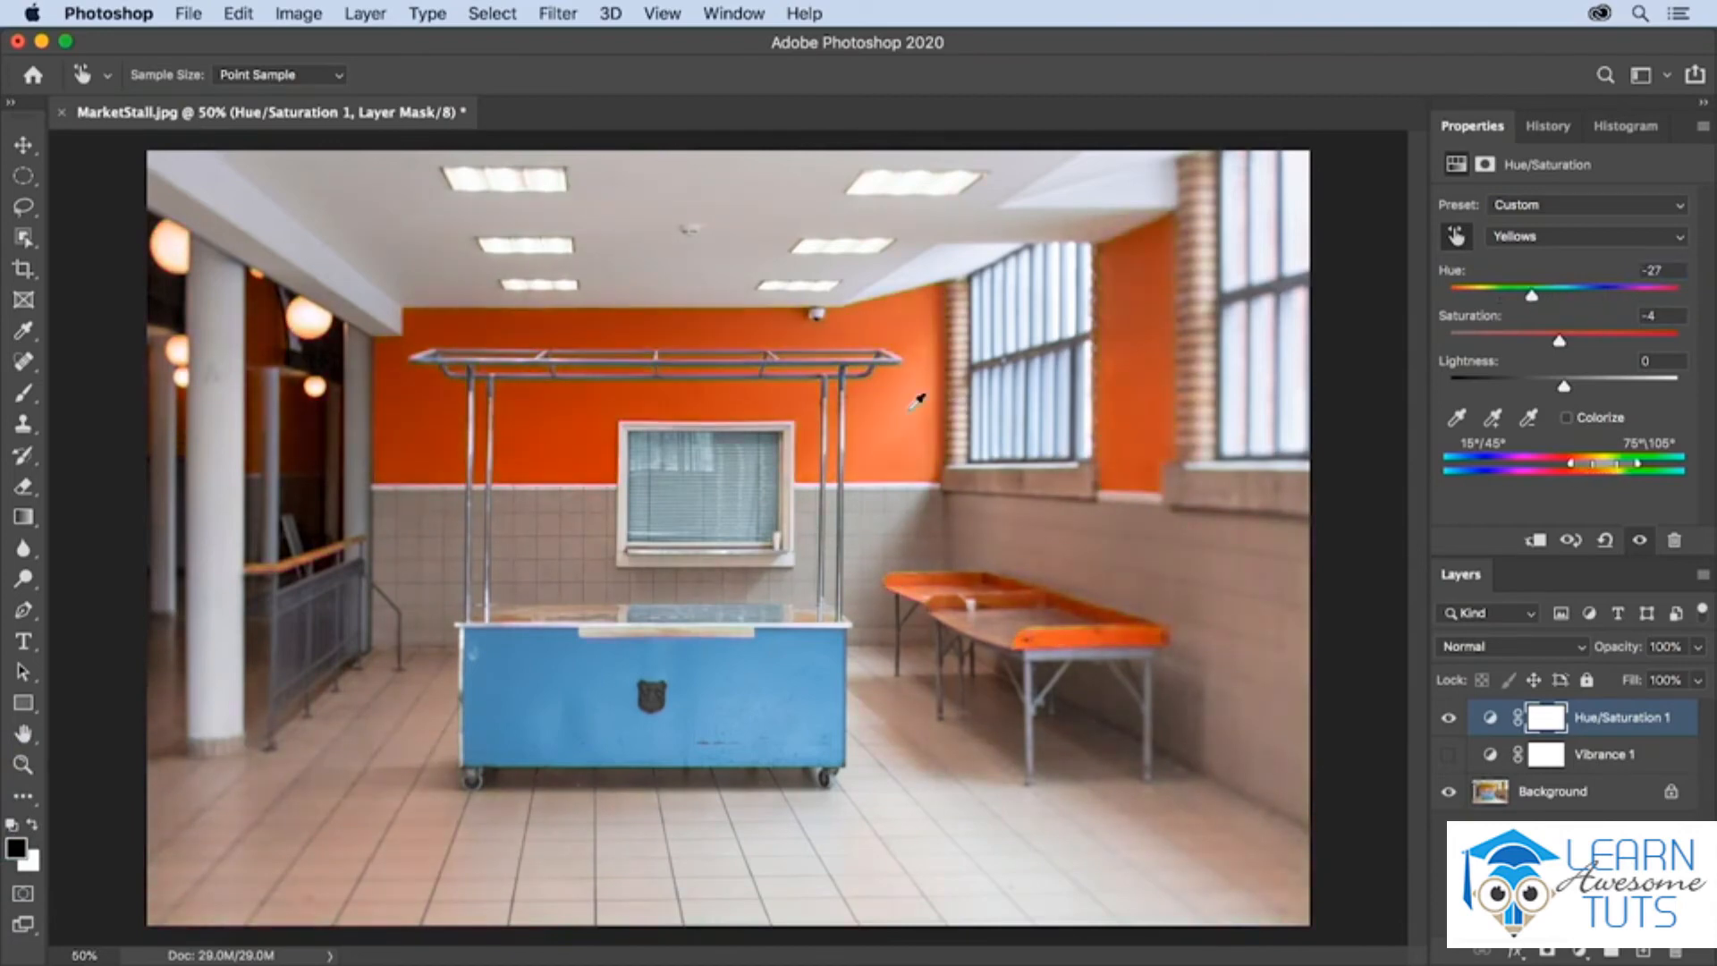
key(super+z)
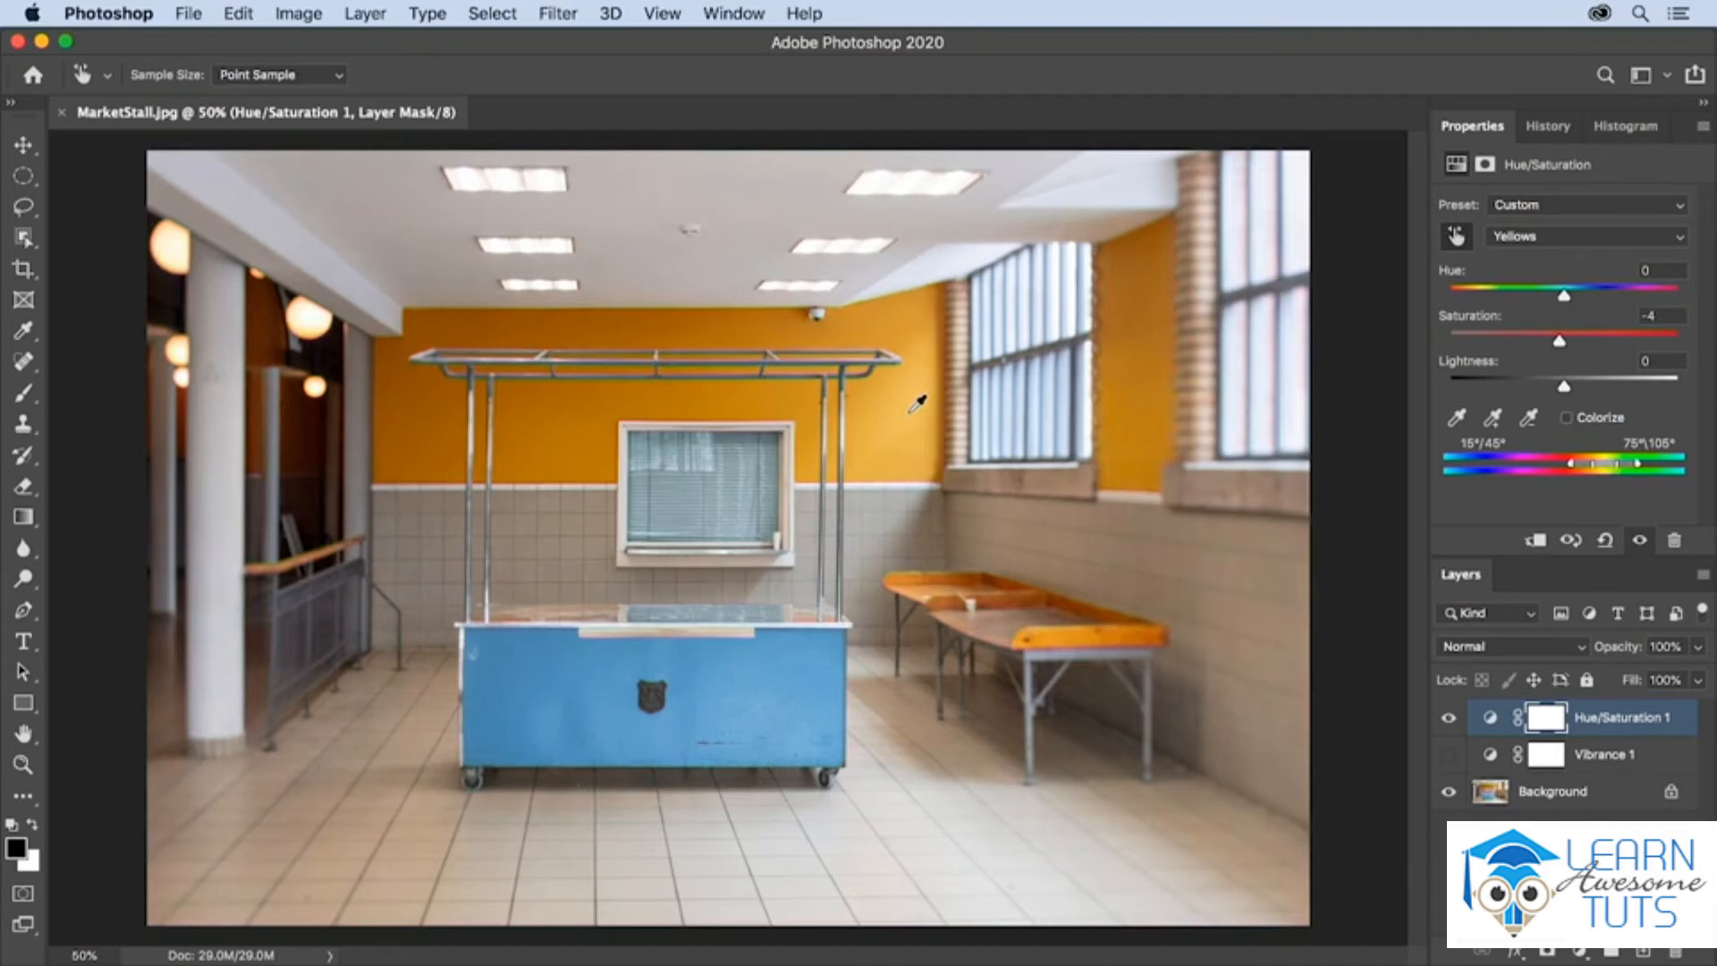
- Try the Yellows range at Saturation -100, and with Hue -155 and Saturation -3
click(1520, 238)
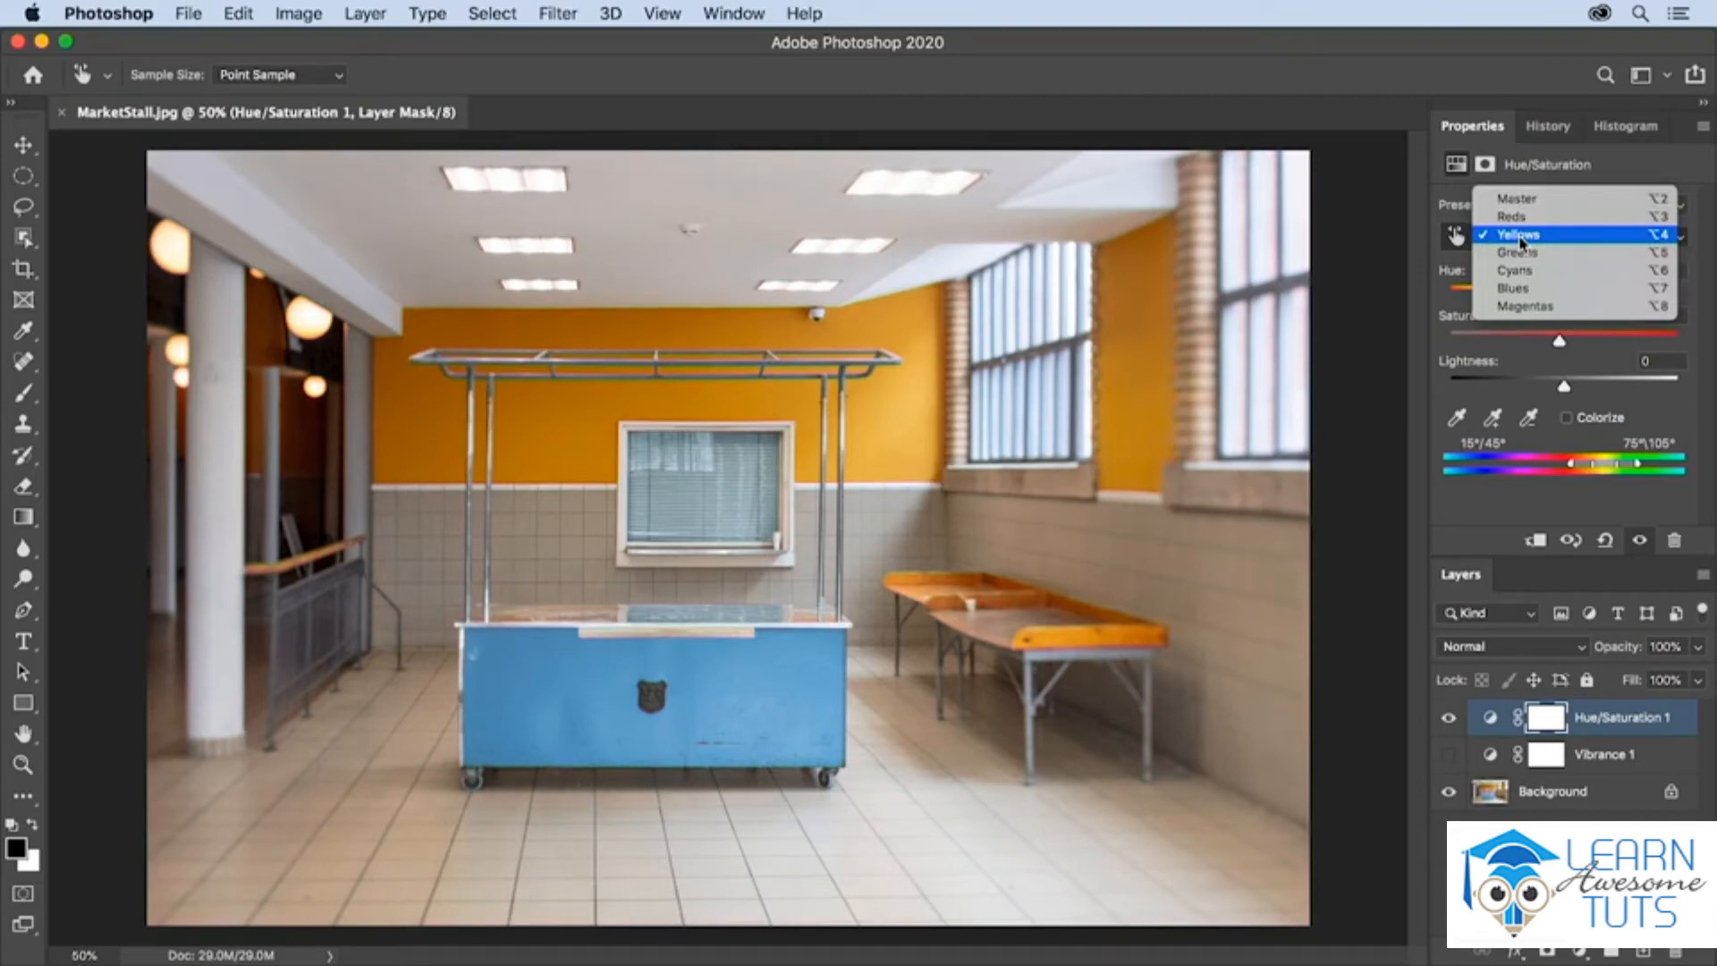
click(1520, 237)
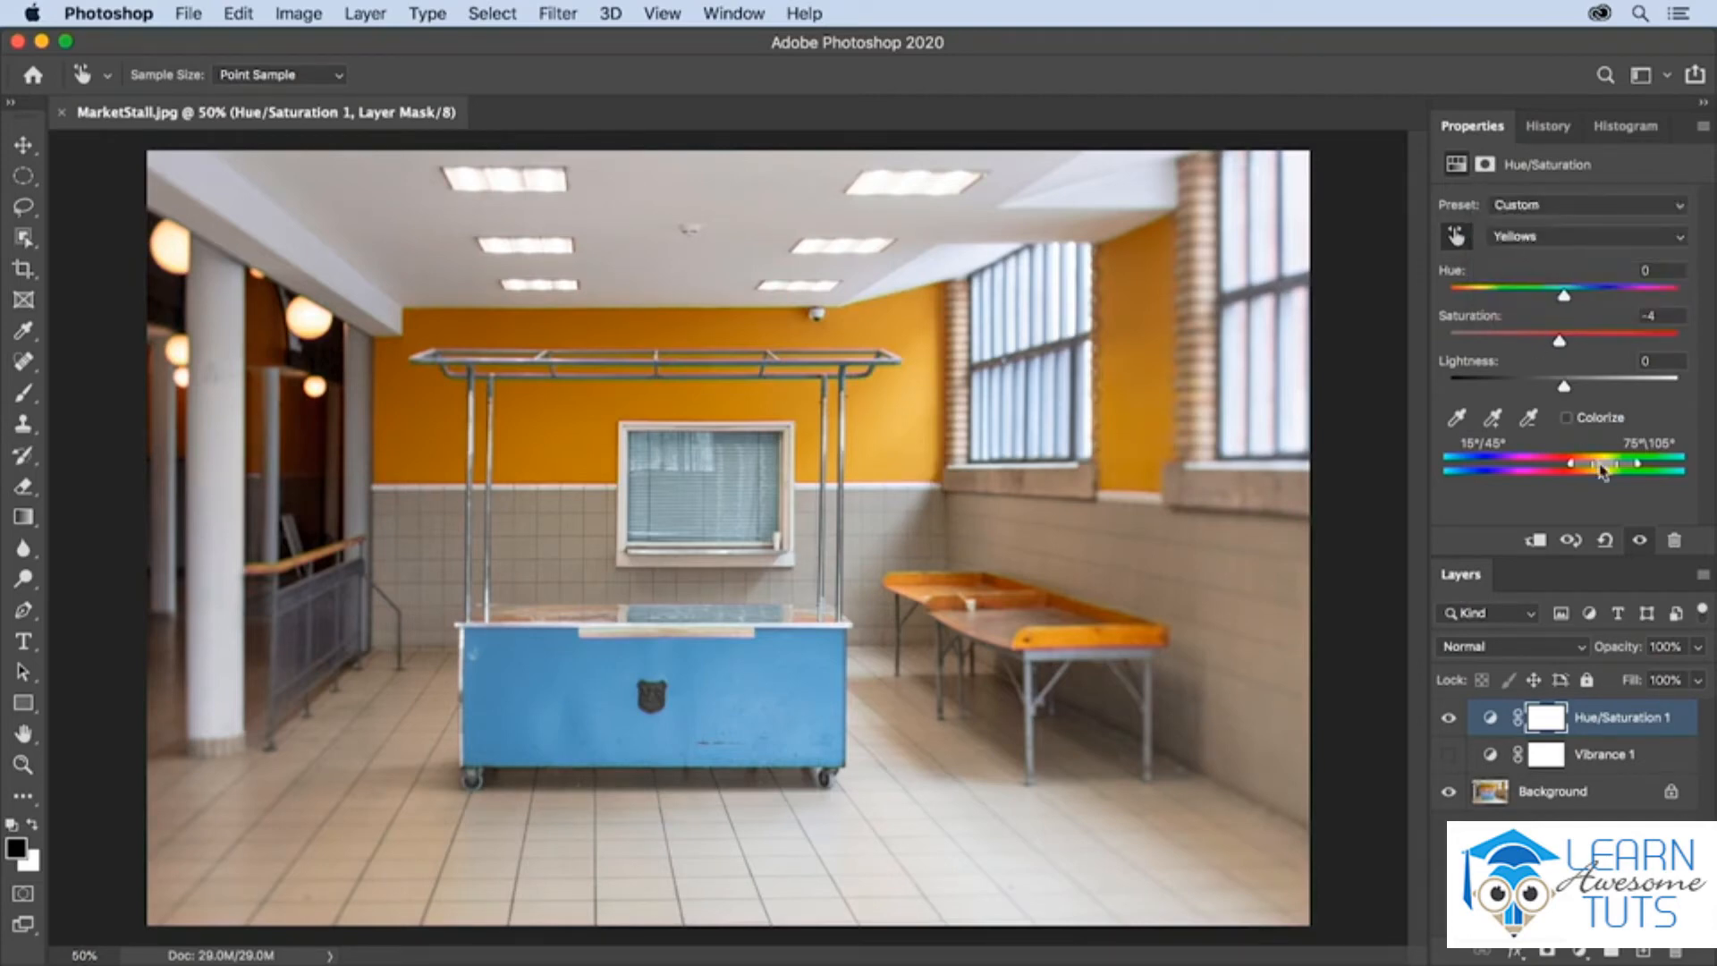
drag(1559, 341, 1449, 340)
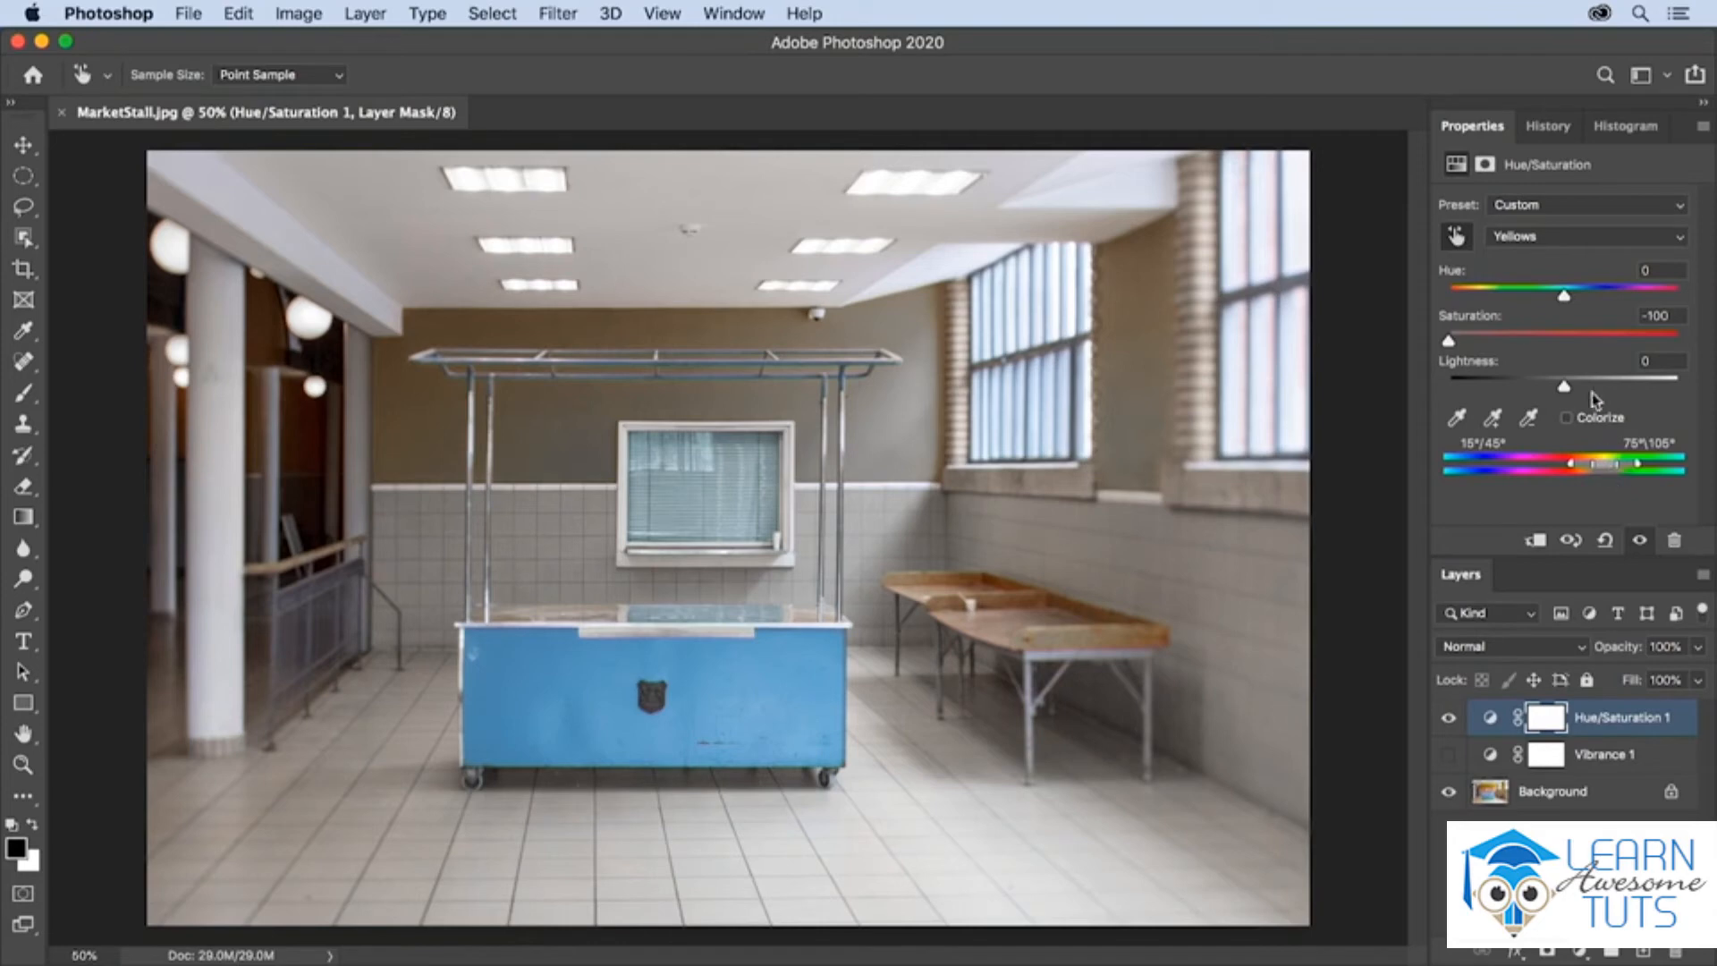
drag(1563, 296, 1561, 341)
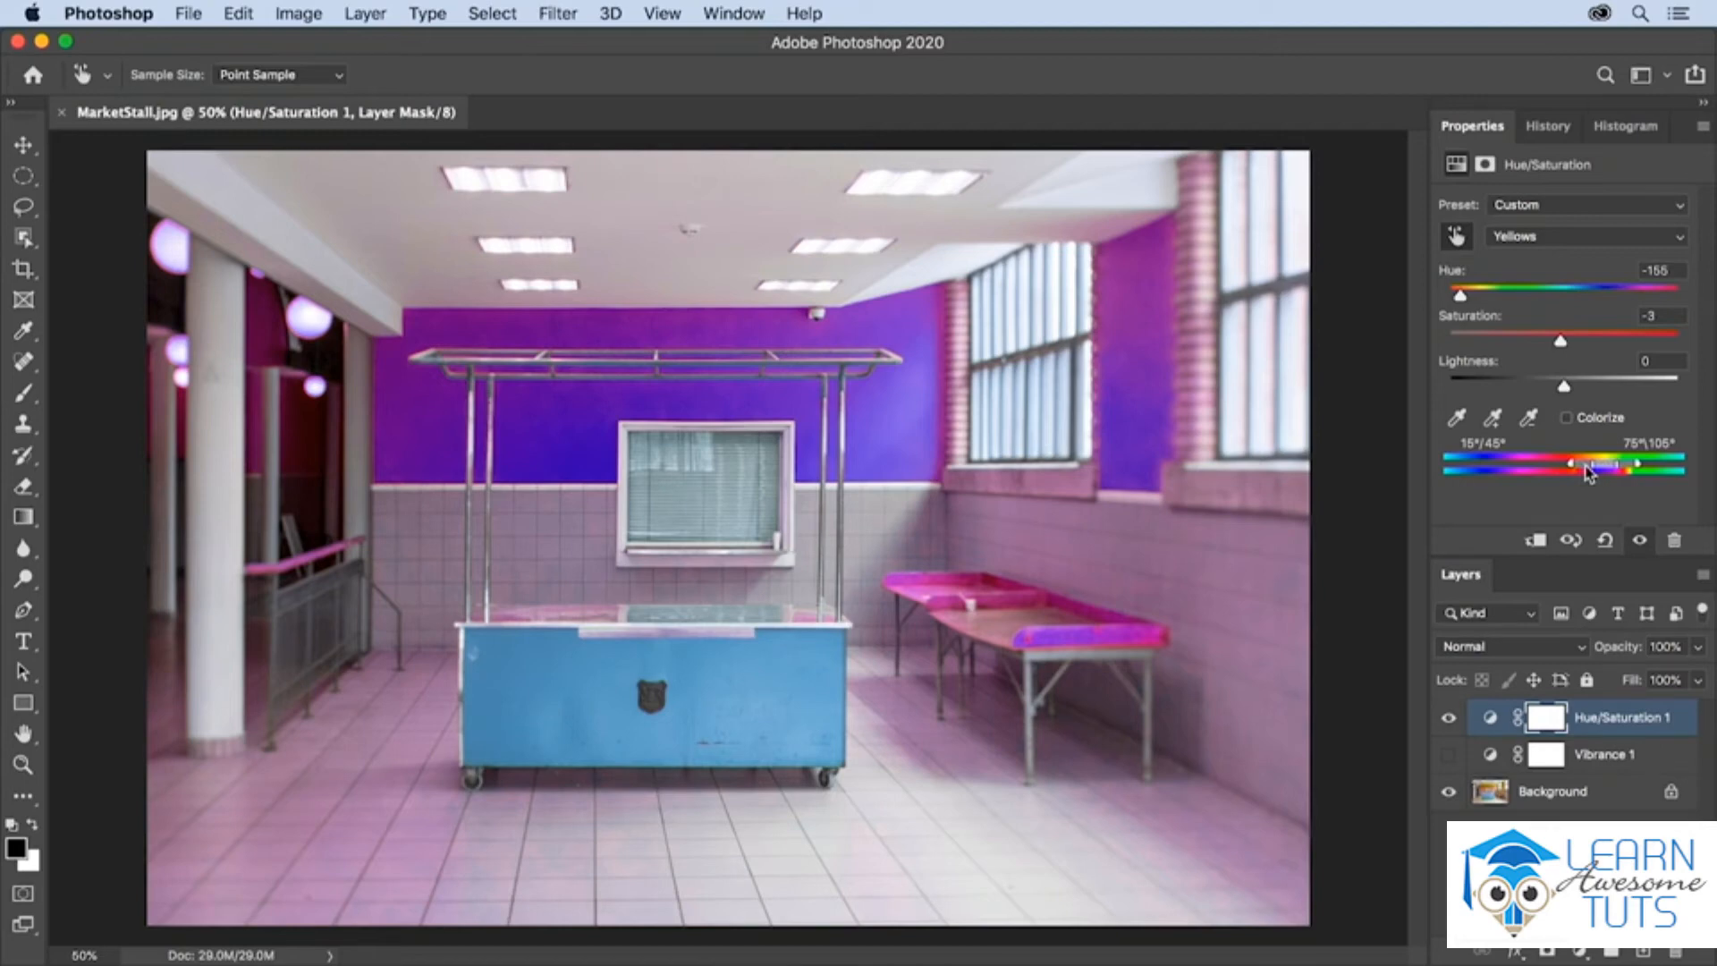
- Try narrowing the lower falloff of the Yellows range to 40°/49°, widening it to 18°/49°, and sliding the whole range toward the reds
drag(1588, 474, 1593, 476)
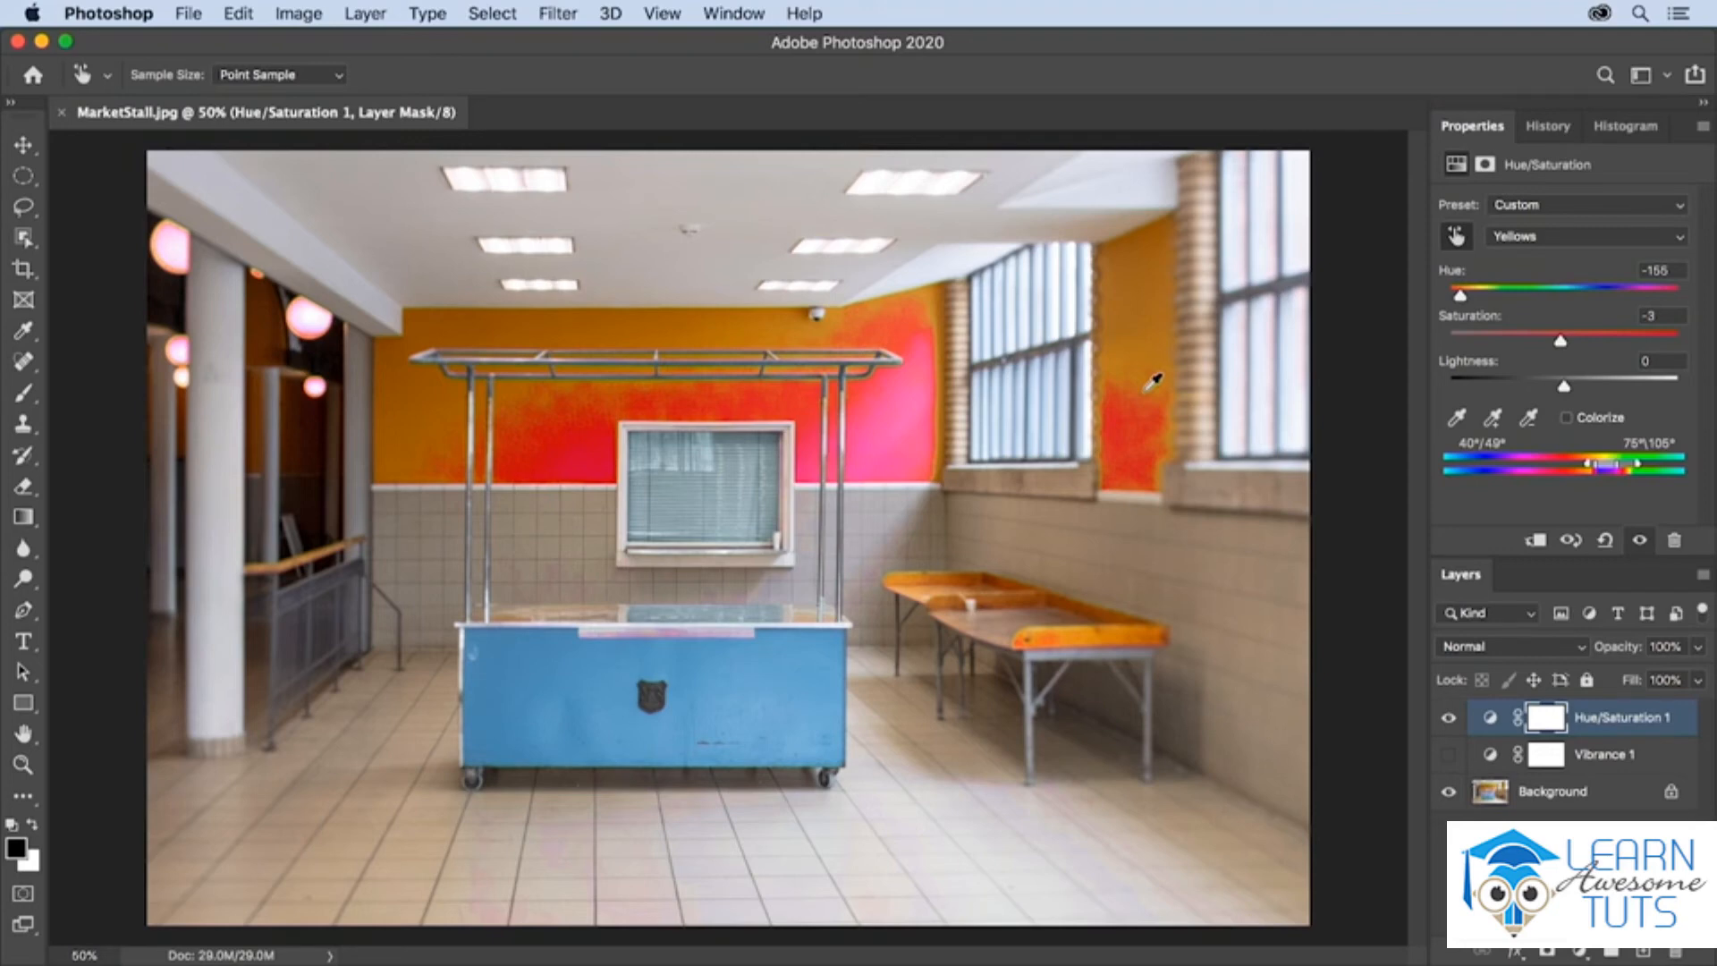
drag(1589, 467, 1577, 468)
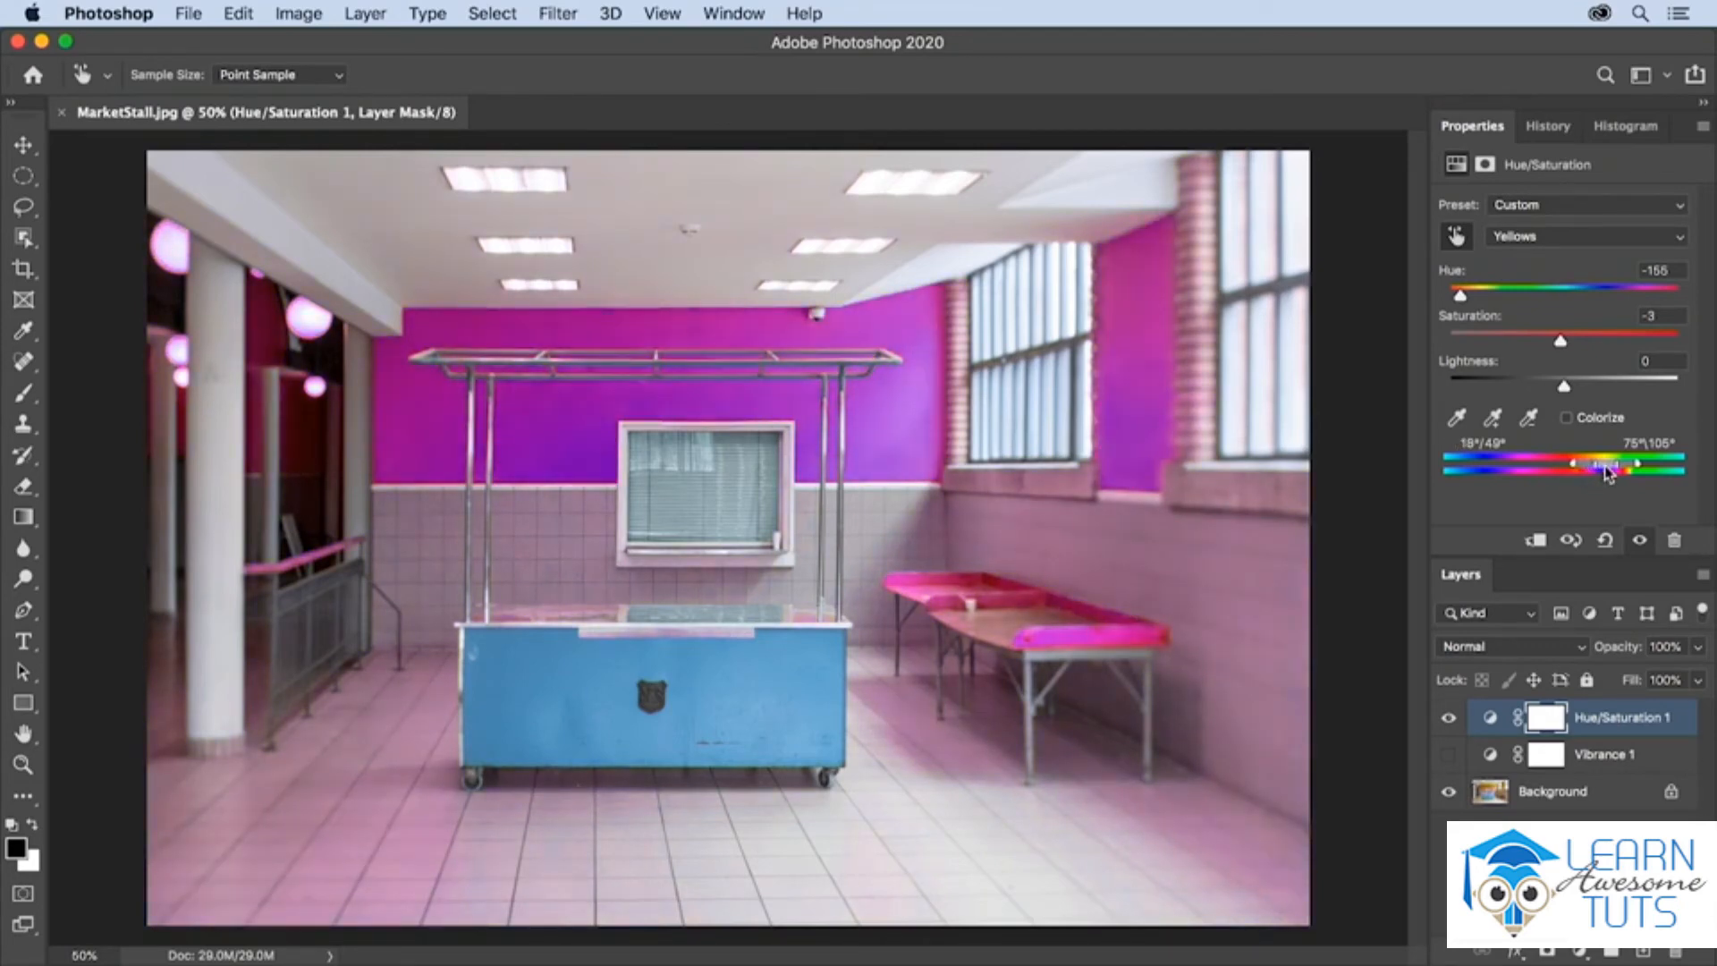
mouse_move(1609, 474)
mouse_down()
mouse_move(1575, 472)
mouse_move(1592, 474)
mouse_up()
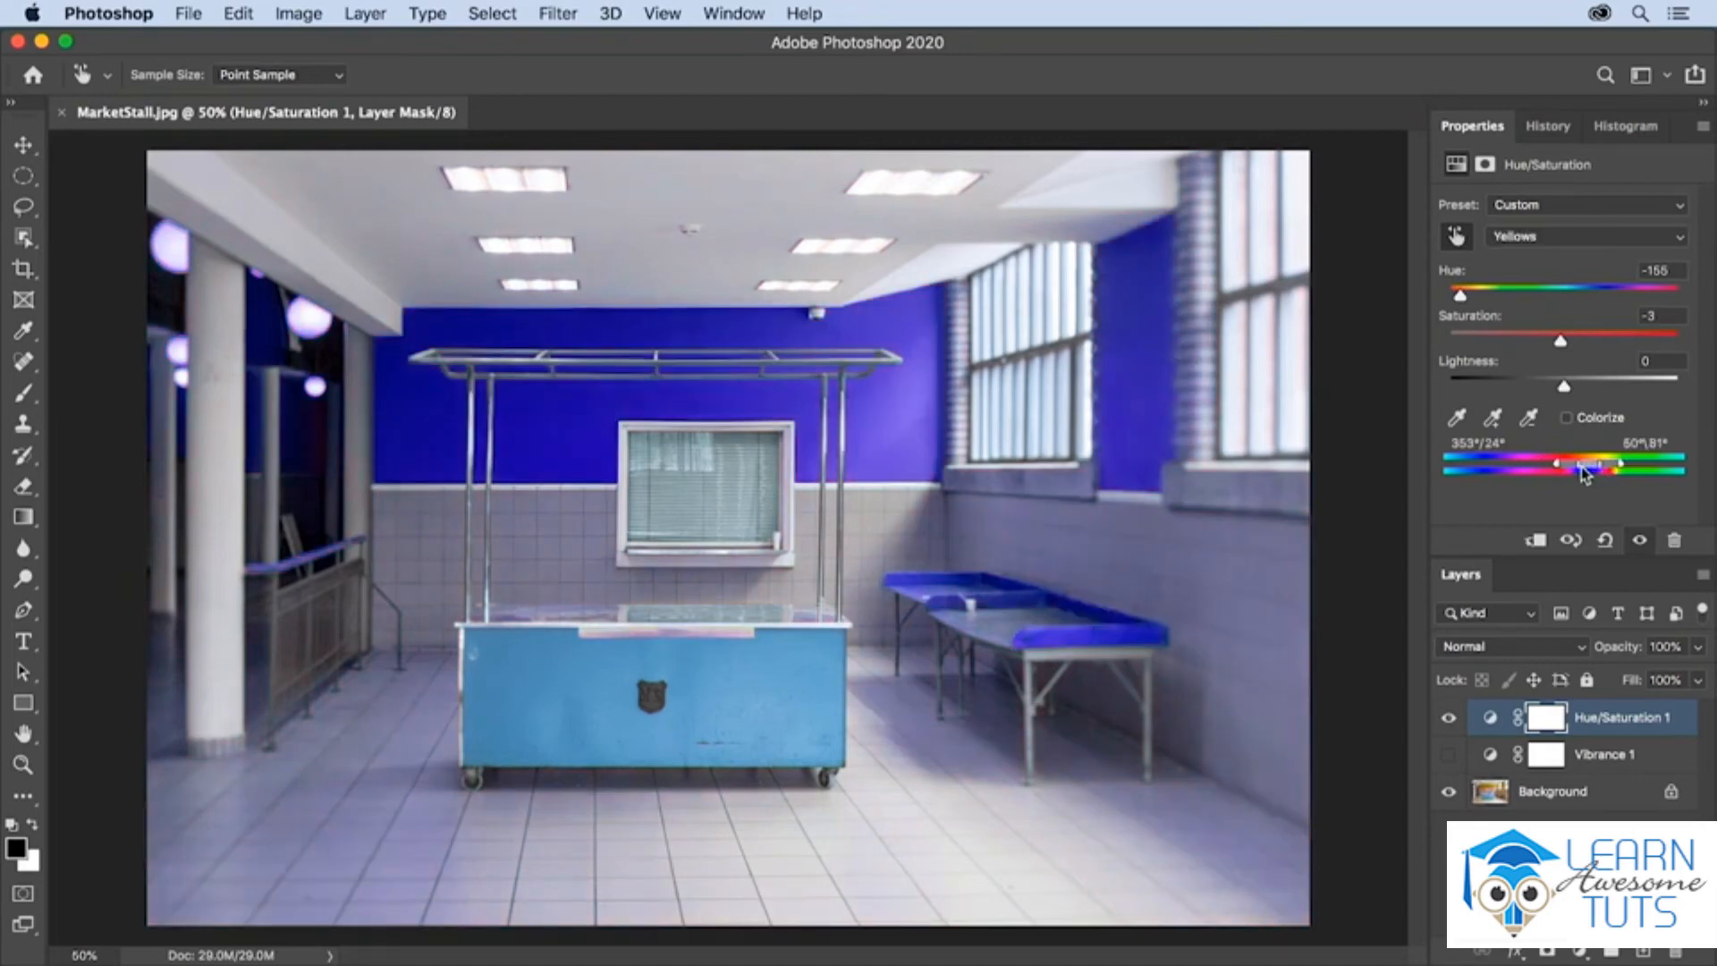
drag(1579, 470, 1521, 470)
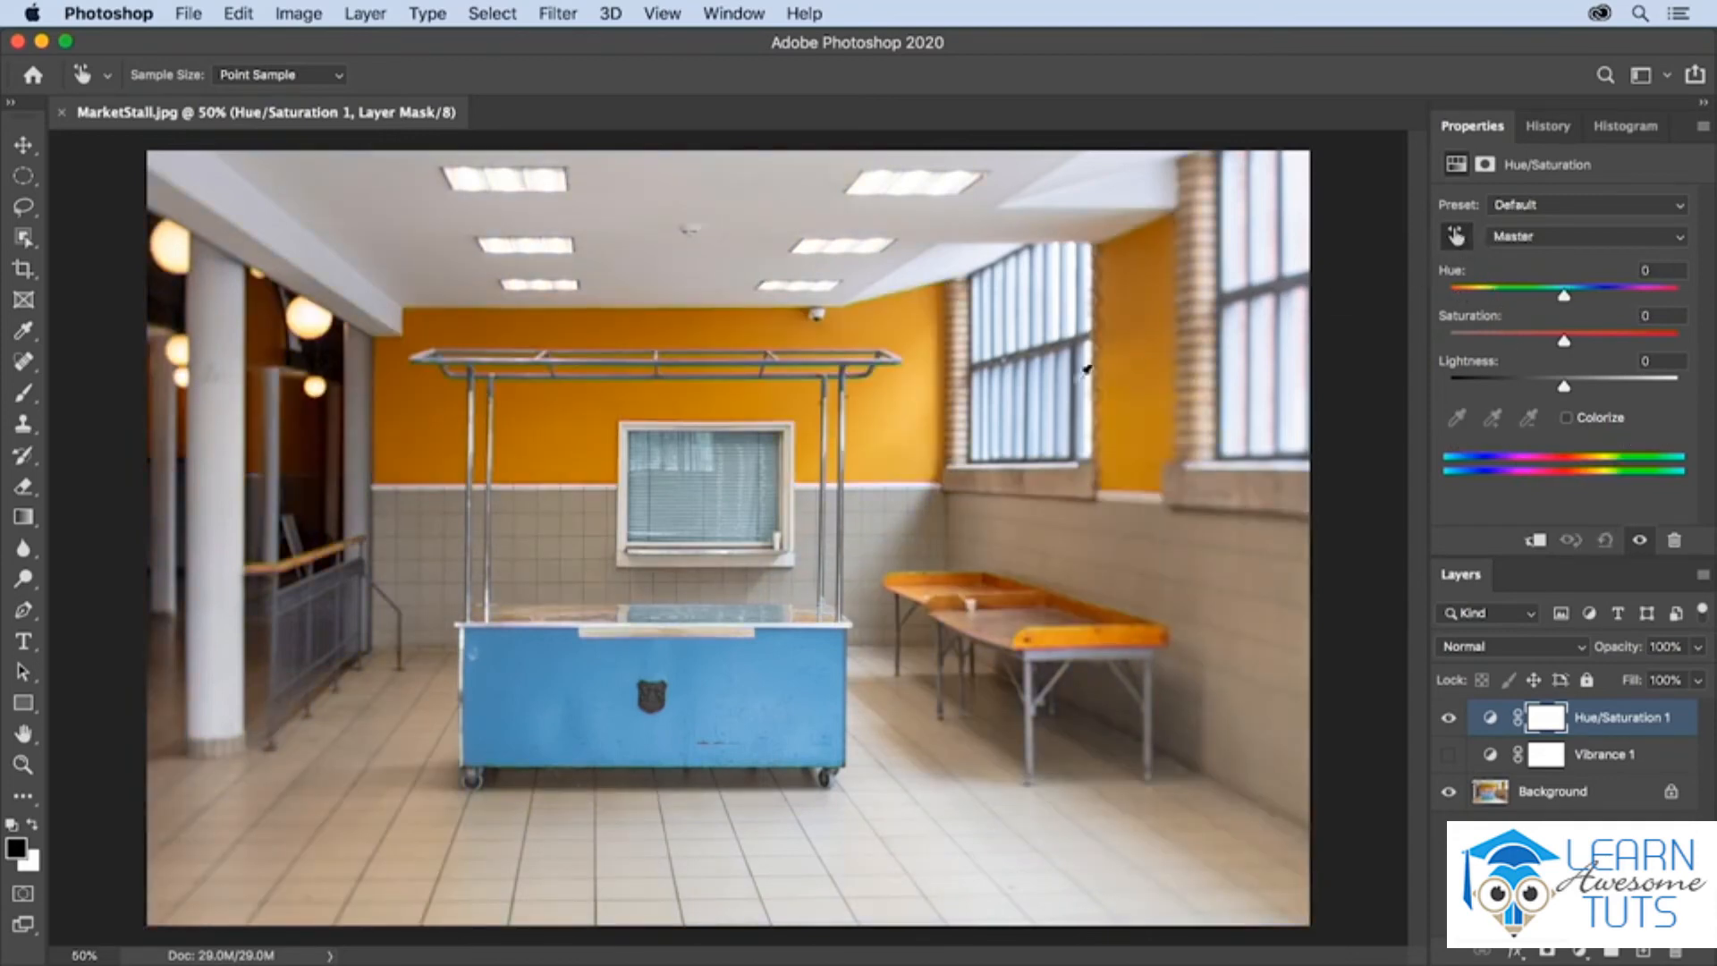
- Lower the Yellows saturation to -48 by sampling the orange wall with on-image adjustment
click(884, 433)
drag(885, 433, 827, 431)
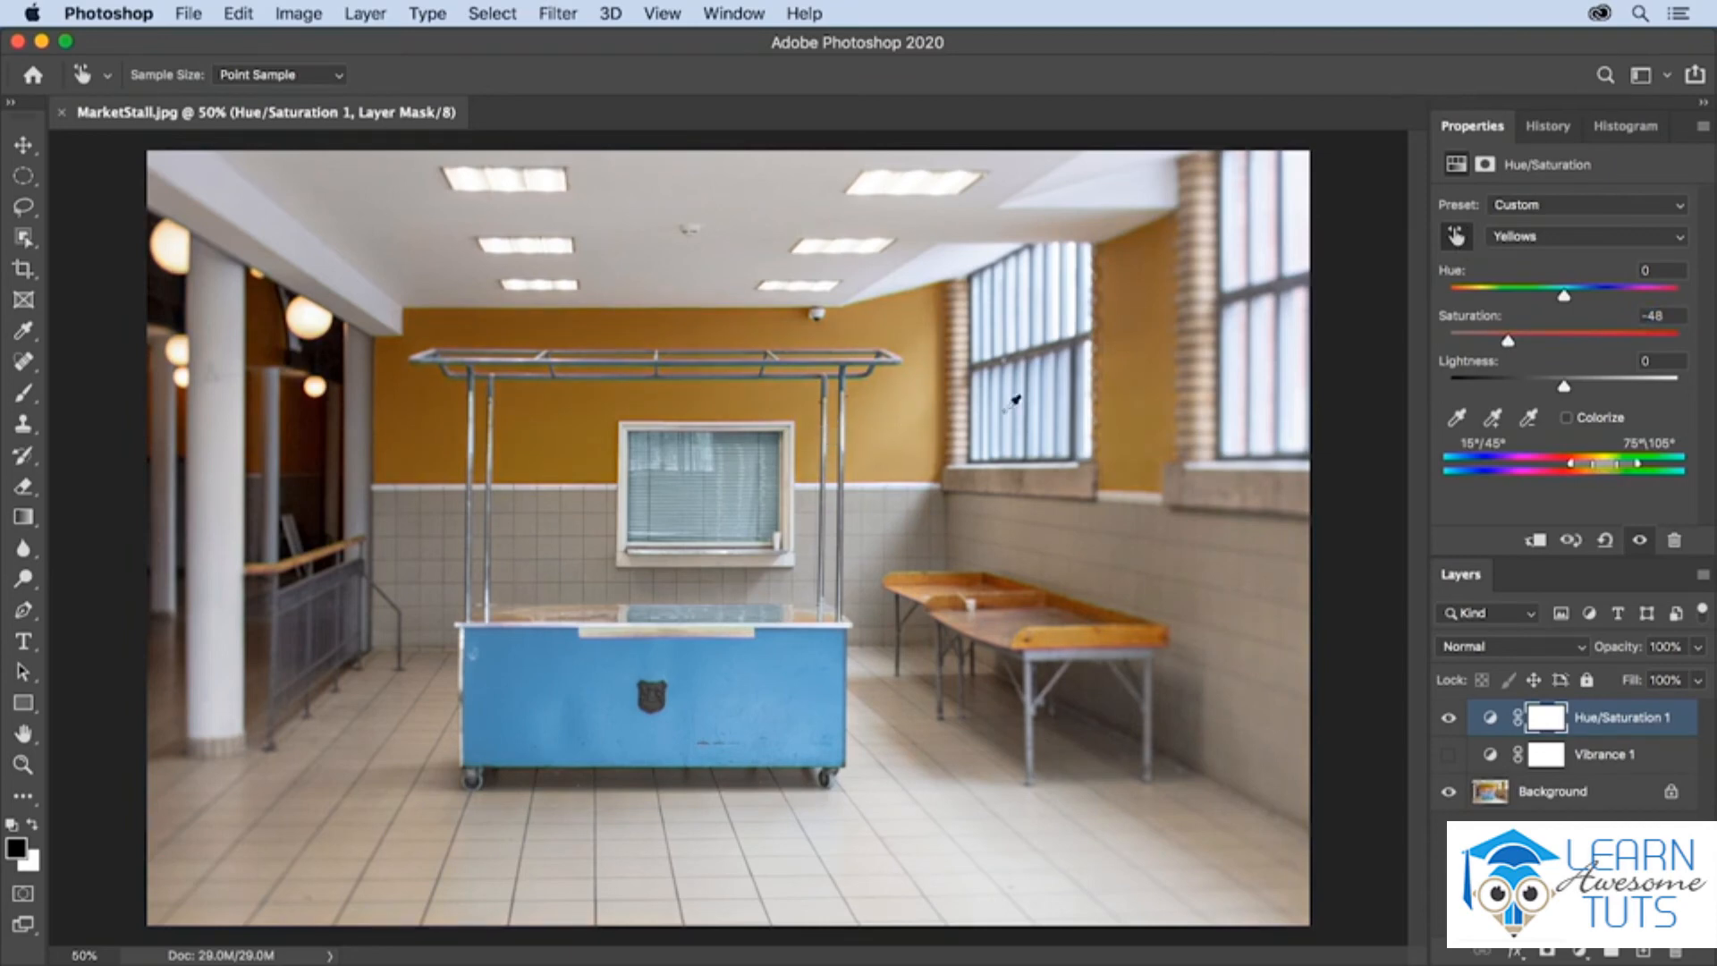
- Shift the Yellows hue to -19 with on-image adjustment on the photo, and hide the Hue/Saturation 1 layer
drag(908, 417, 891, 414)
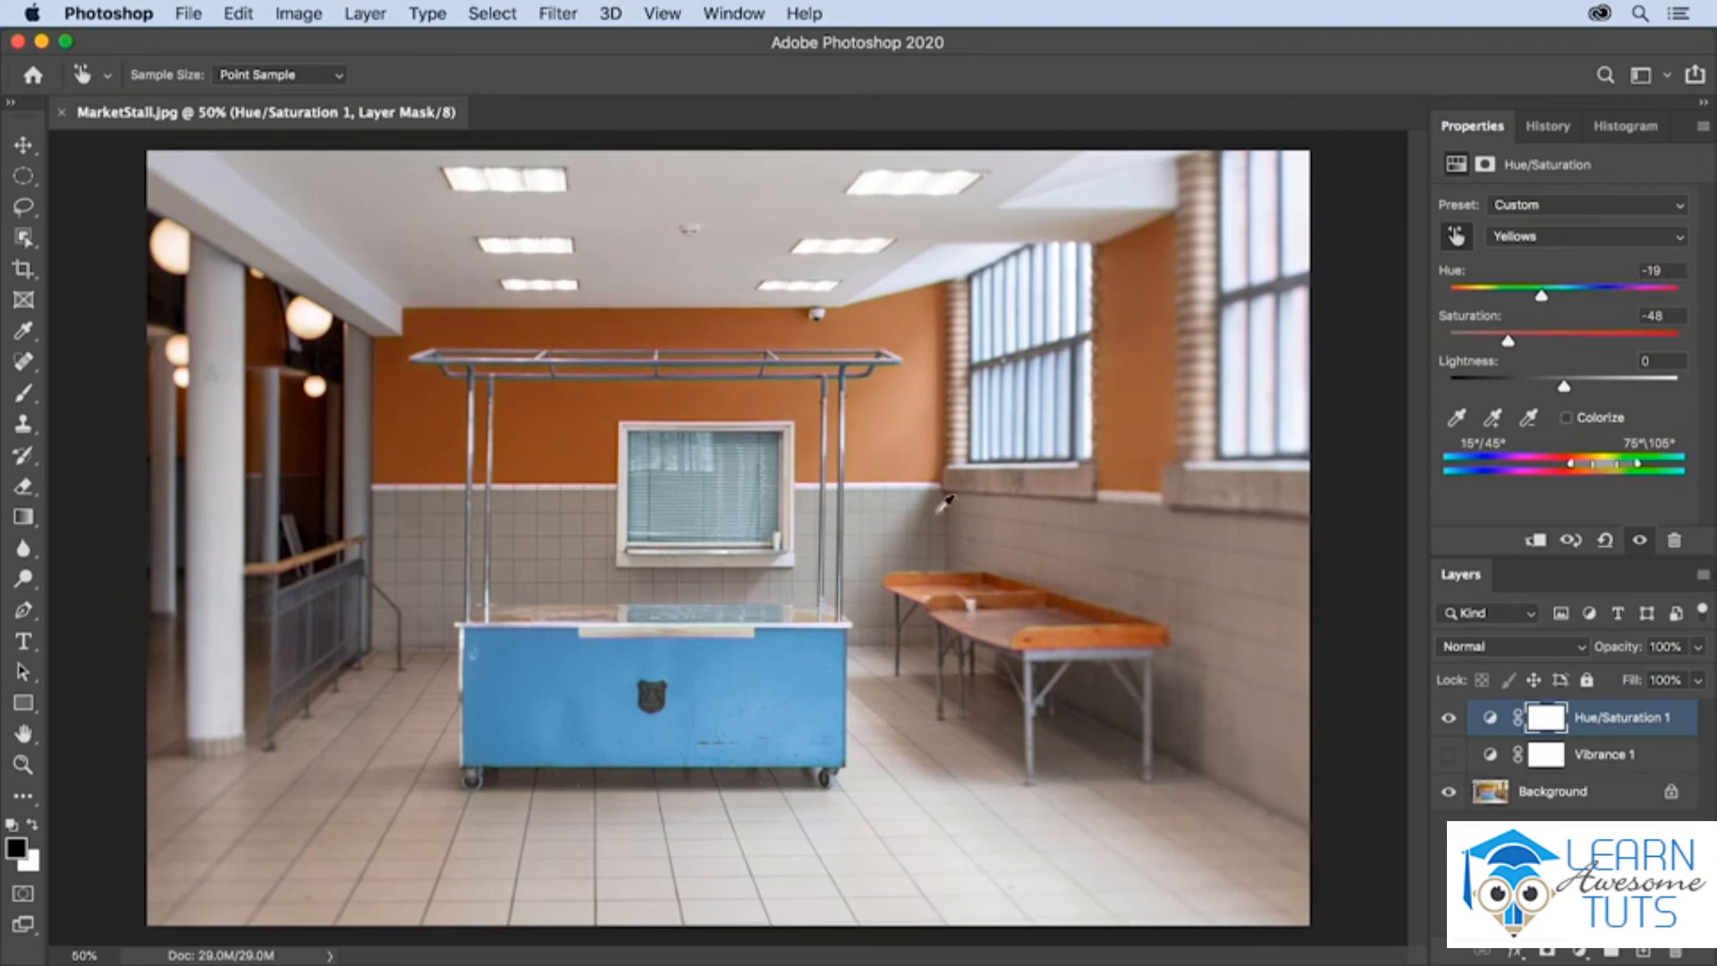
click(1449, 718)
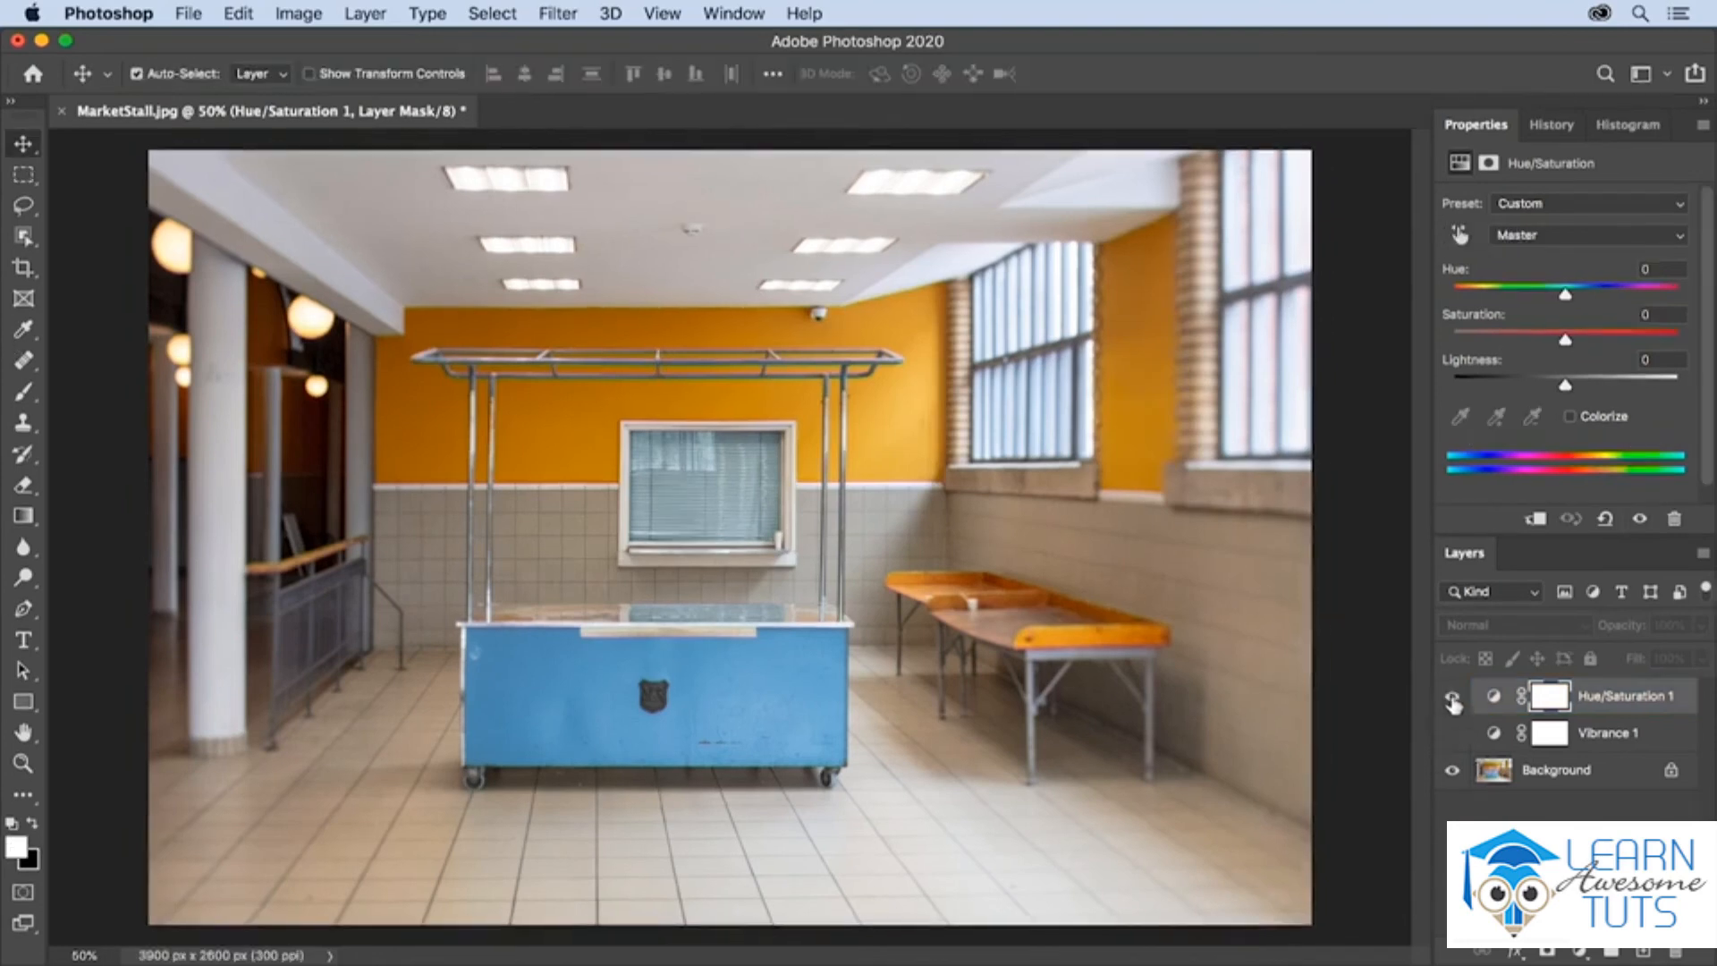
click(1451, 697)
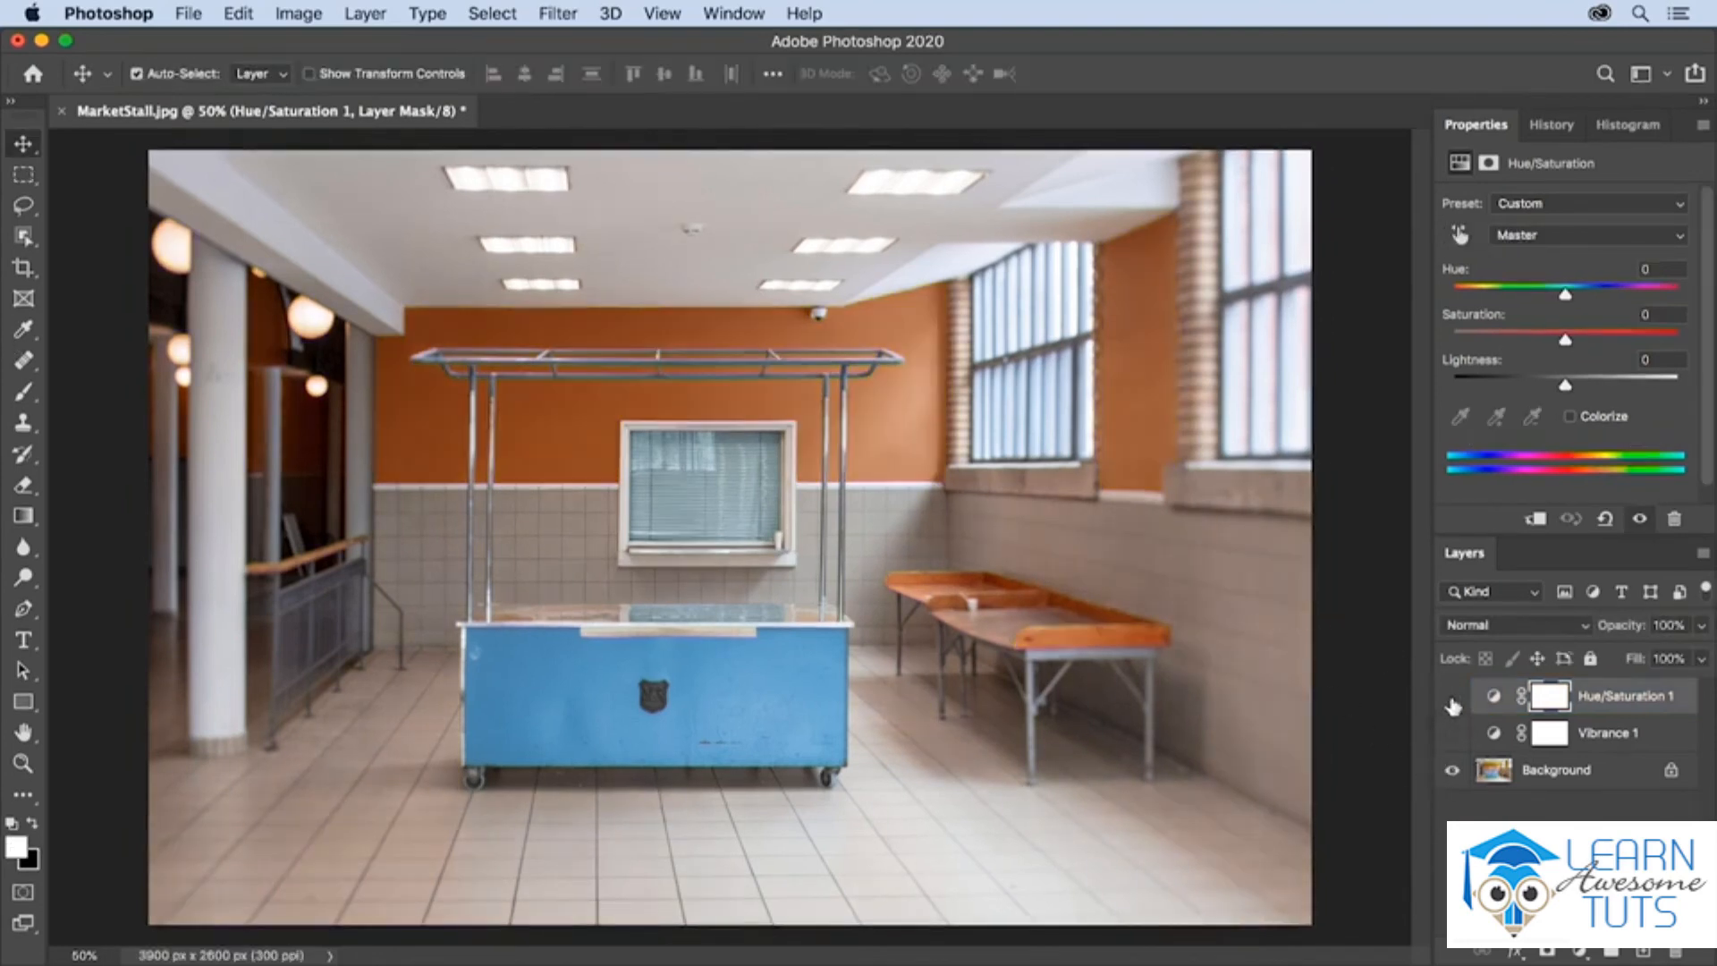
- Add a Color Balance adjustment layer above Hue/Saturation 1 and look over its tone range choices, keeping Midtones
click(1582, 953)
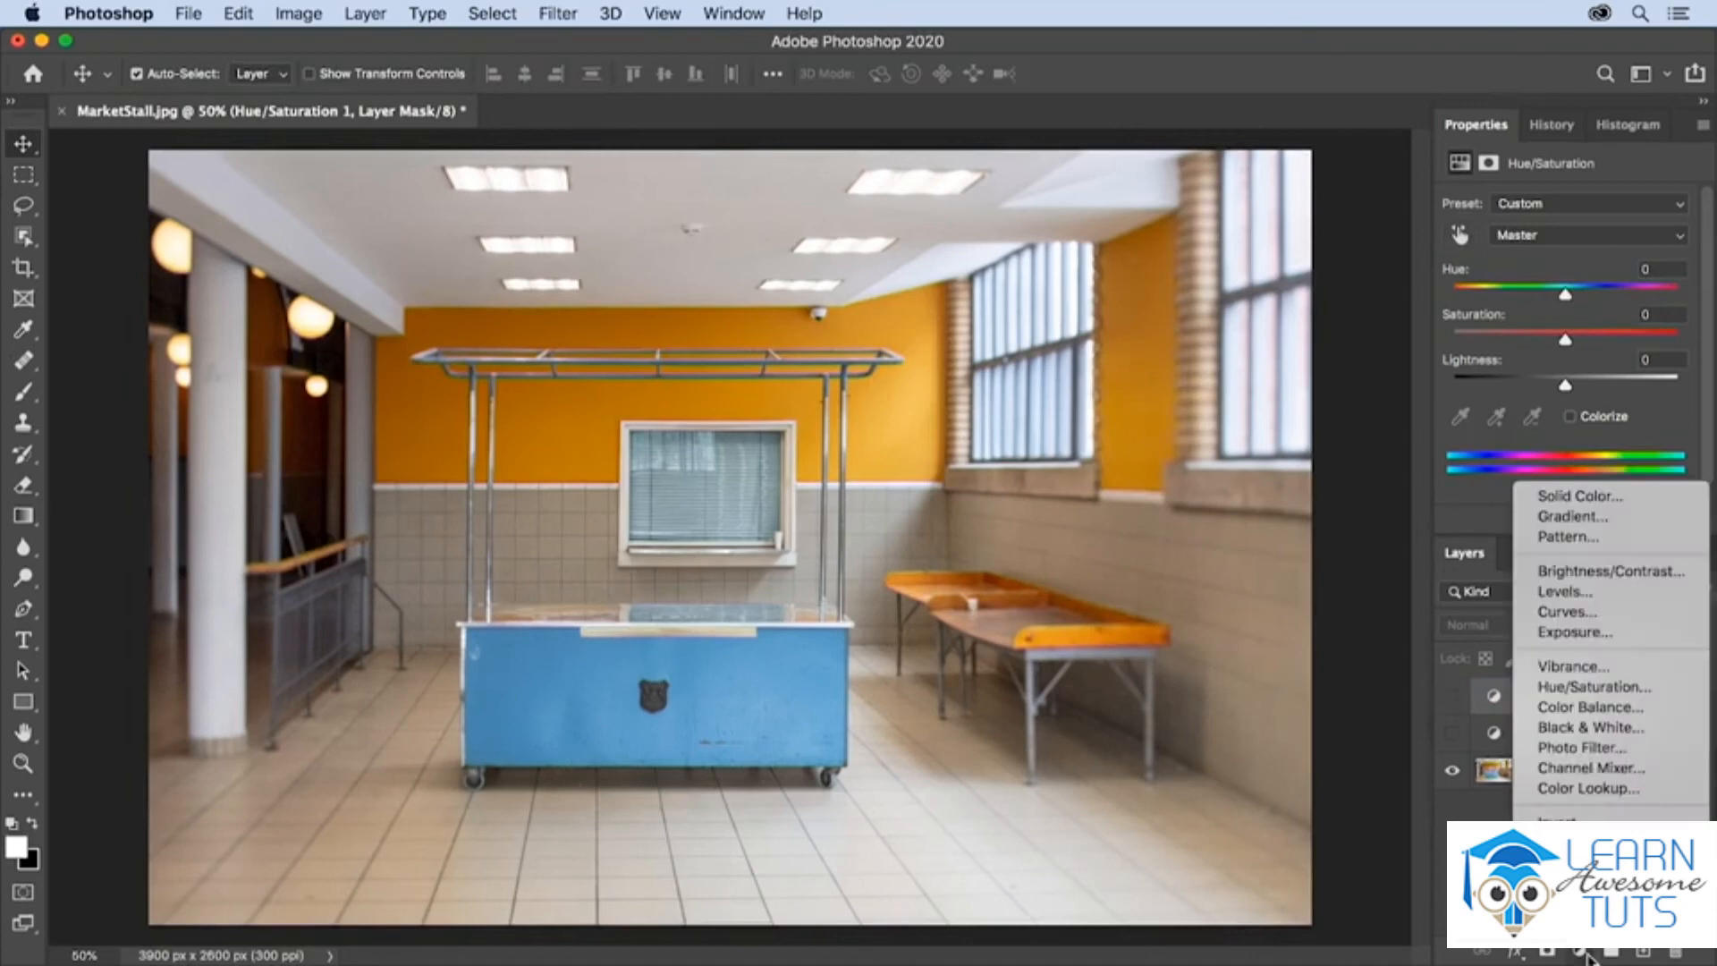
click(1567, 707)
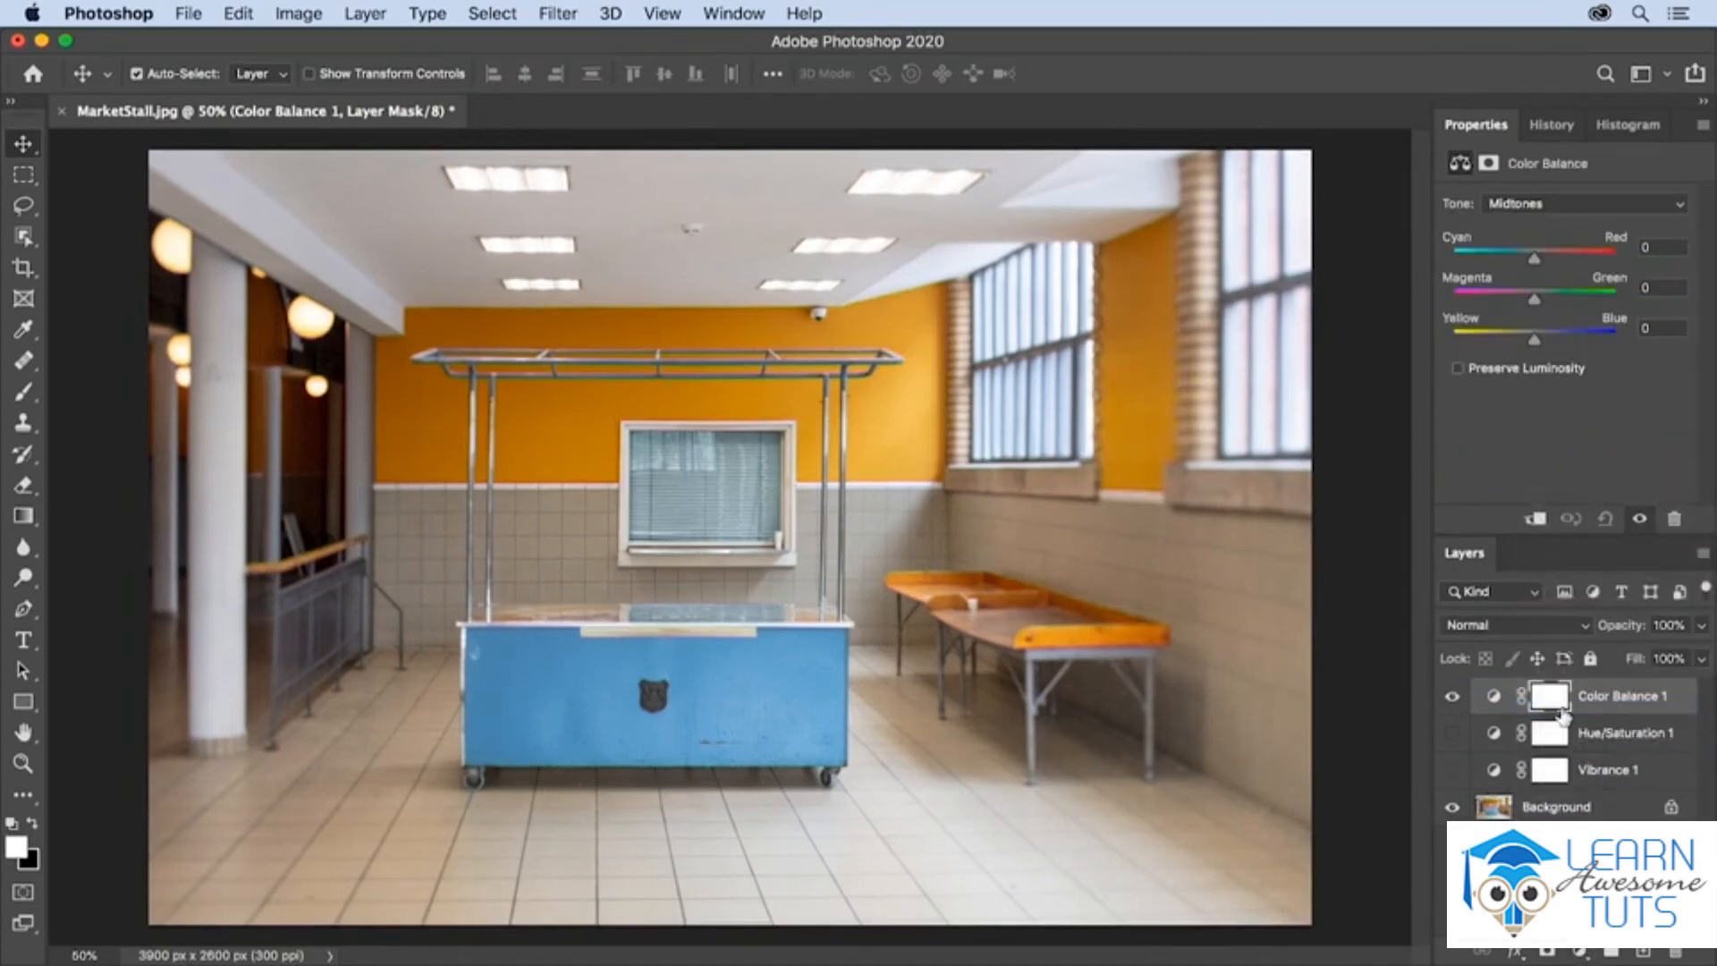
click(1542, 205)
click(1541, 207)
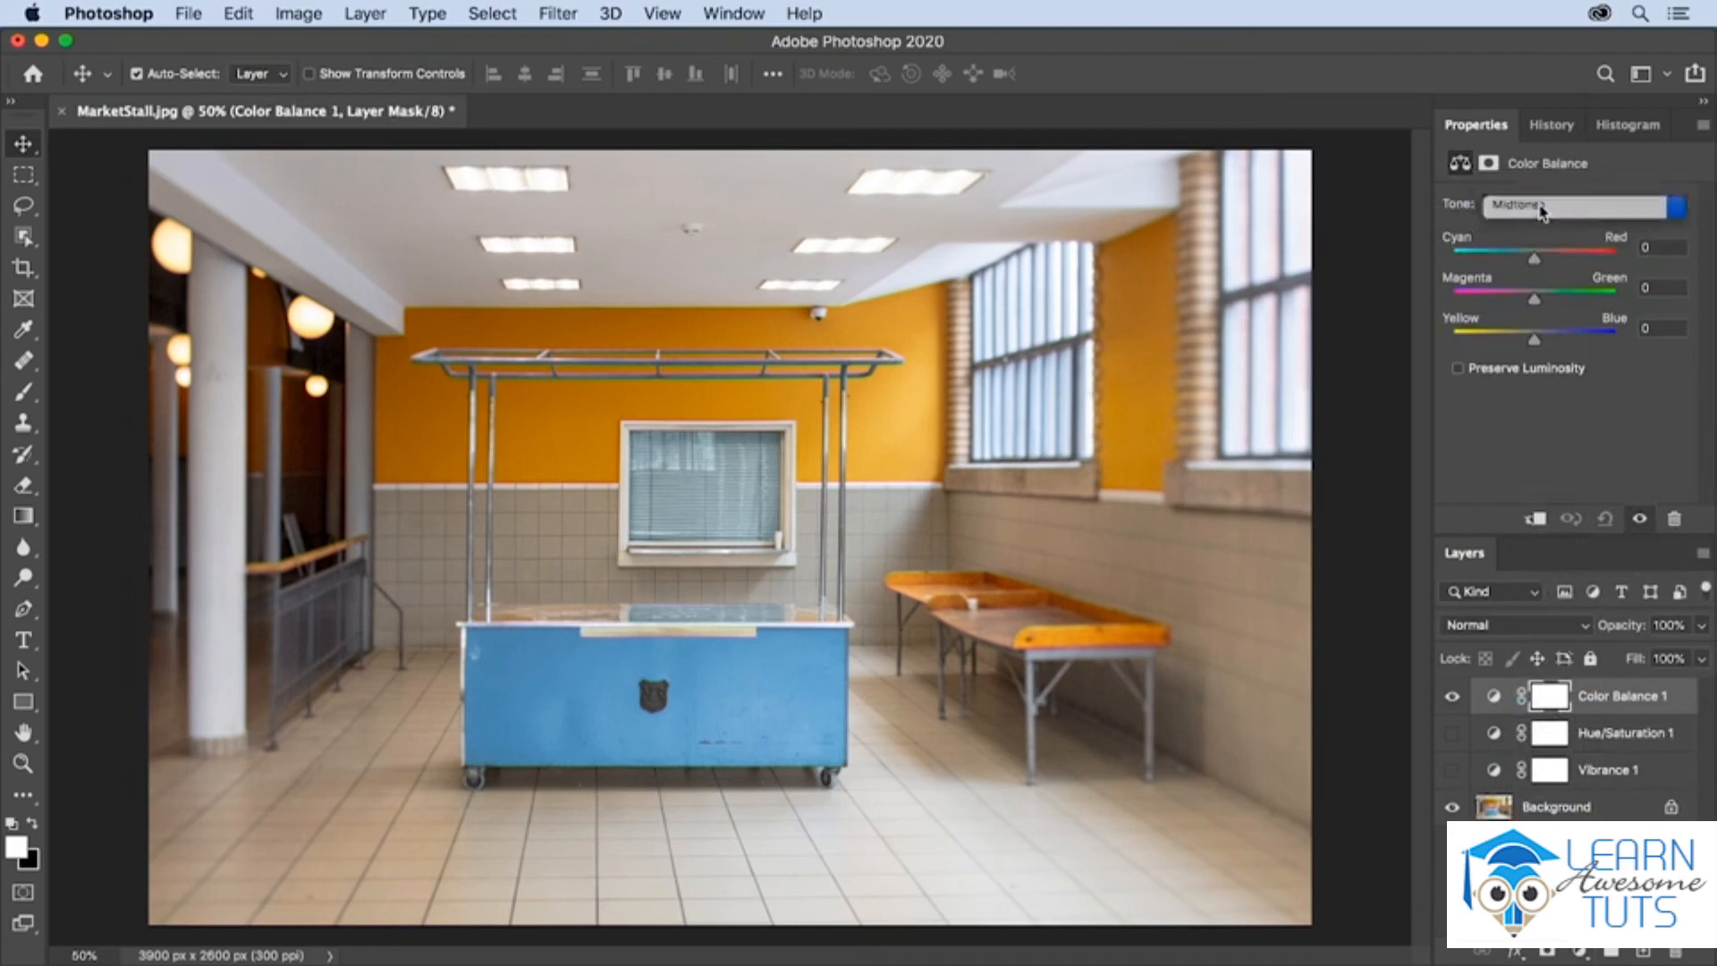
- For the Shadows, try Yellow–Blue at +39, and set Yellow–Blue to -21 and Cyan–Red to +15
click(1542, 203)
click(1542, 186)
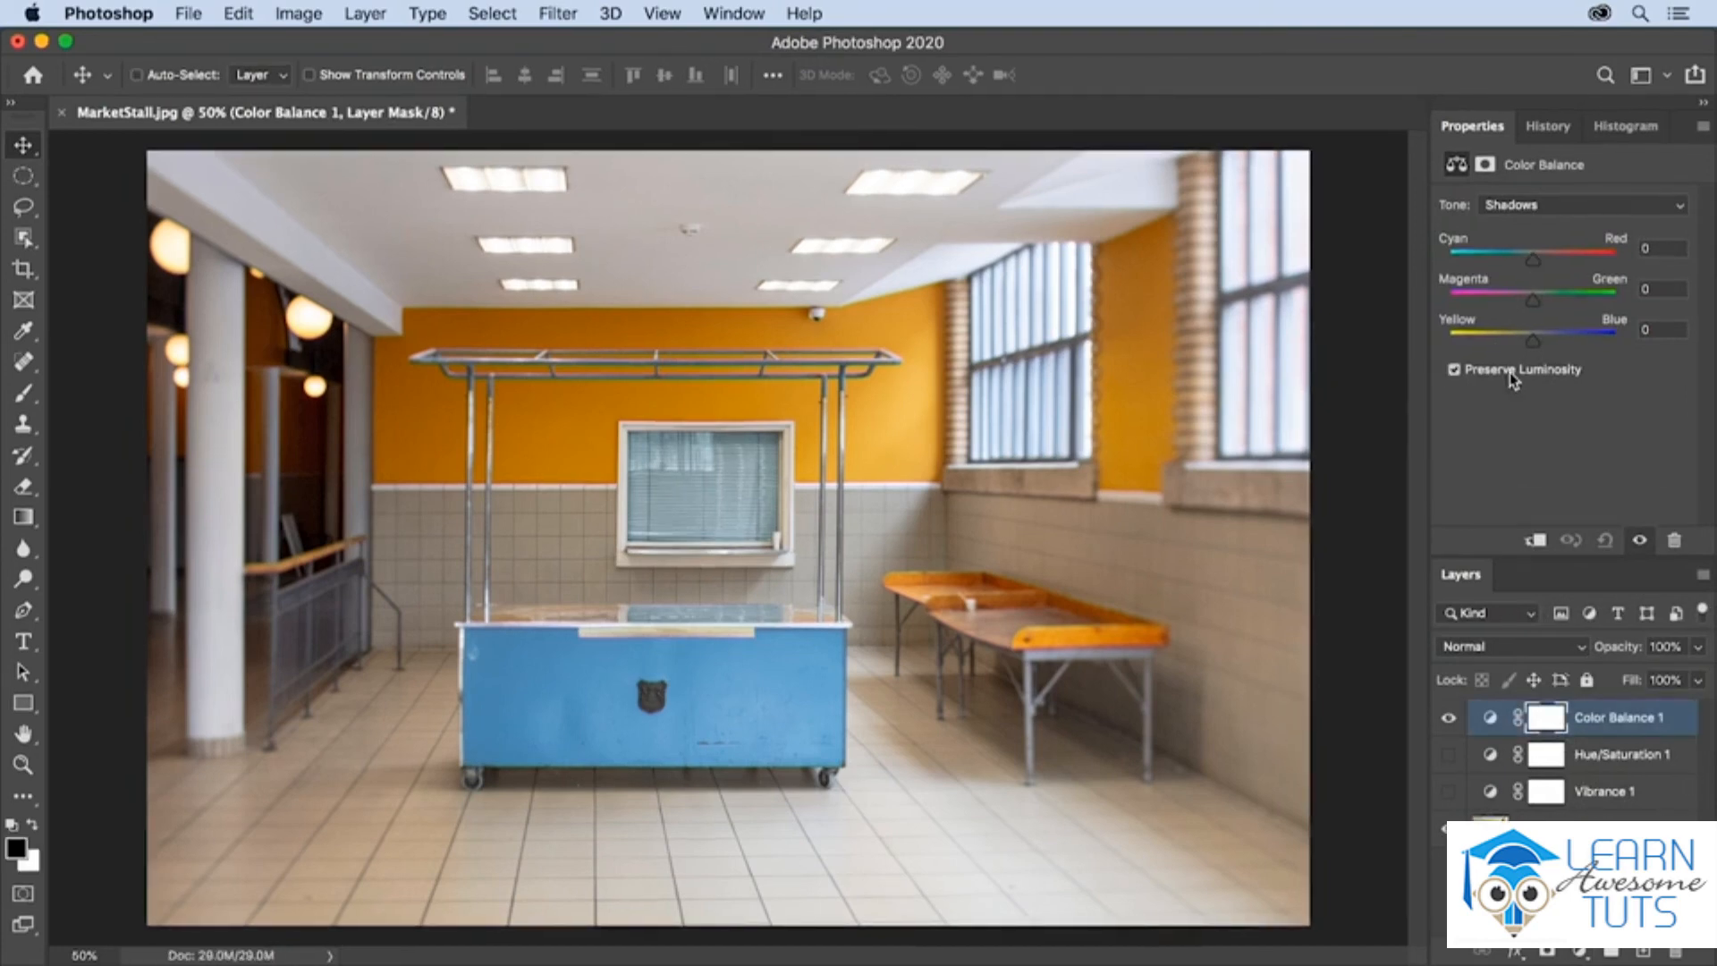
drag(1536, 345, 1569, 345)
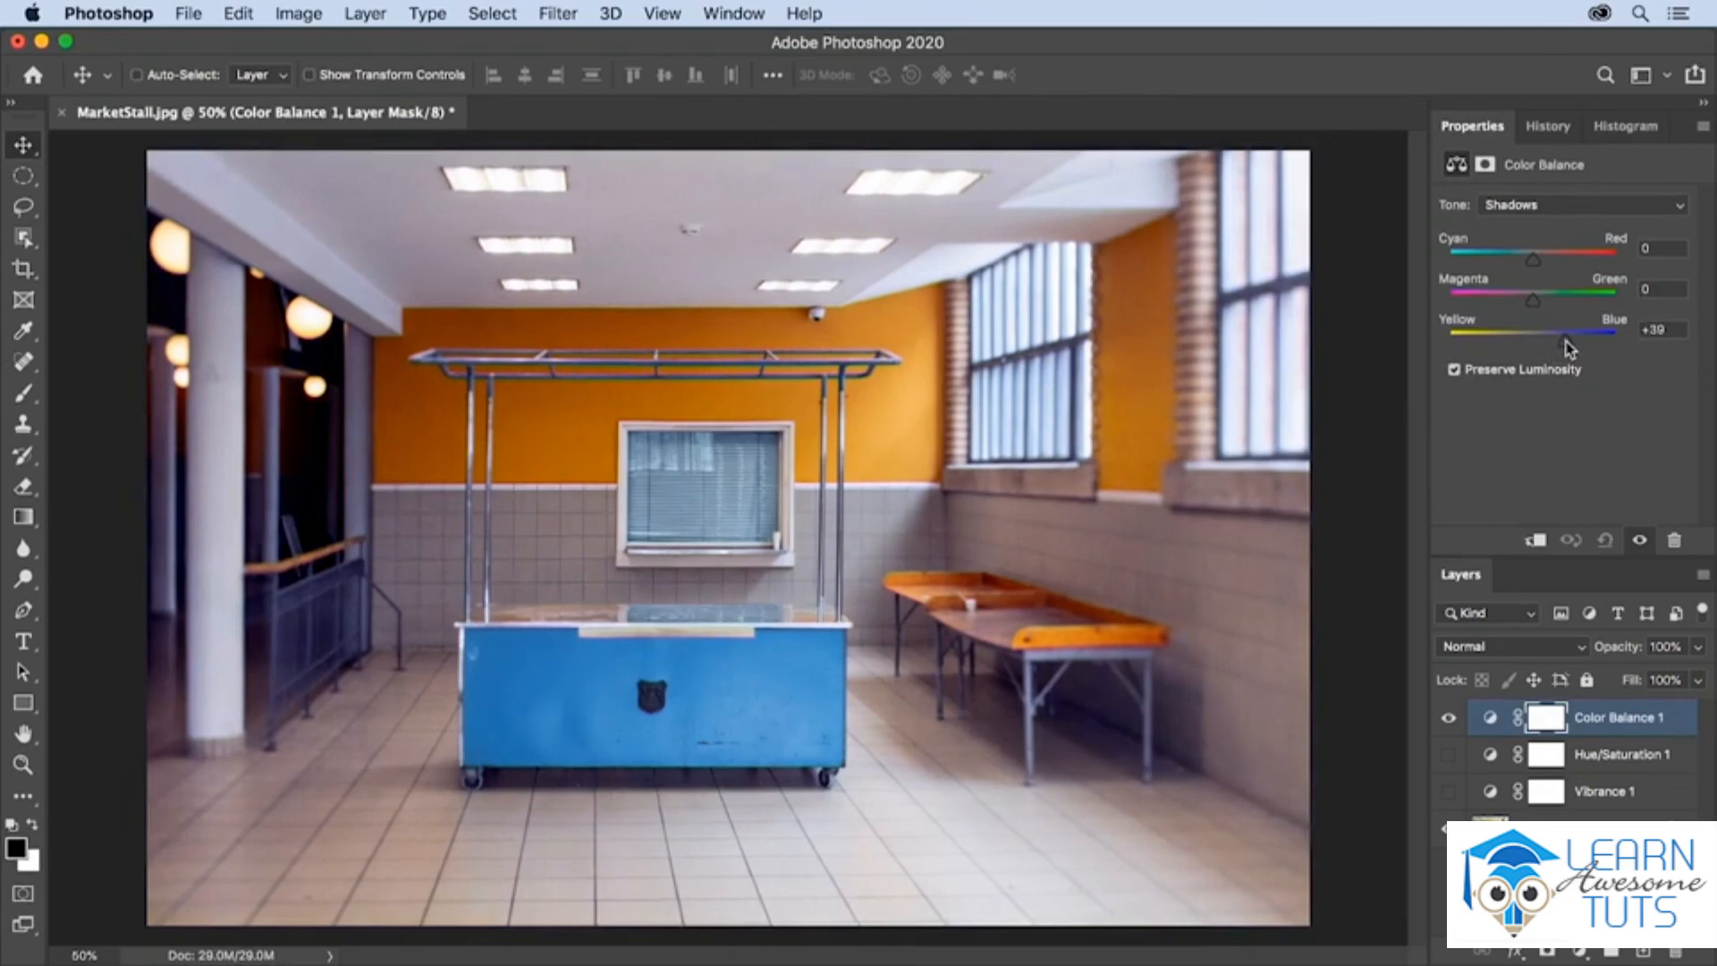
drag(1570, 349, 1515, 348)
drag(1533, 260, 1548, 264)
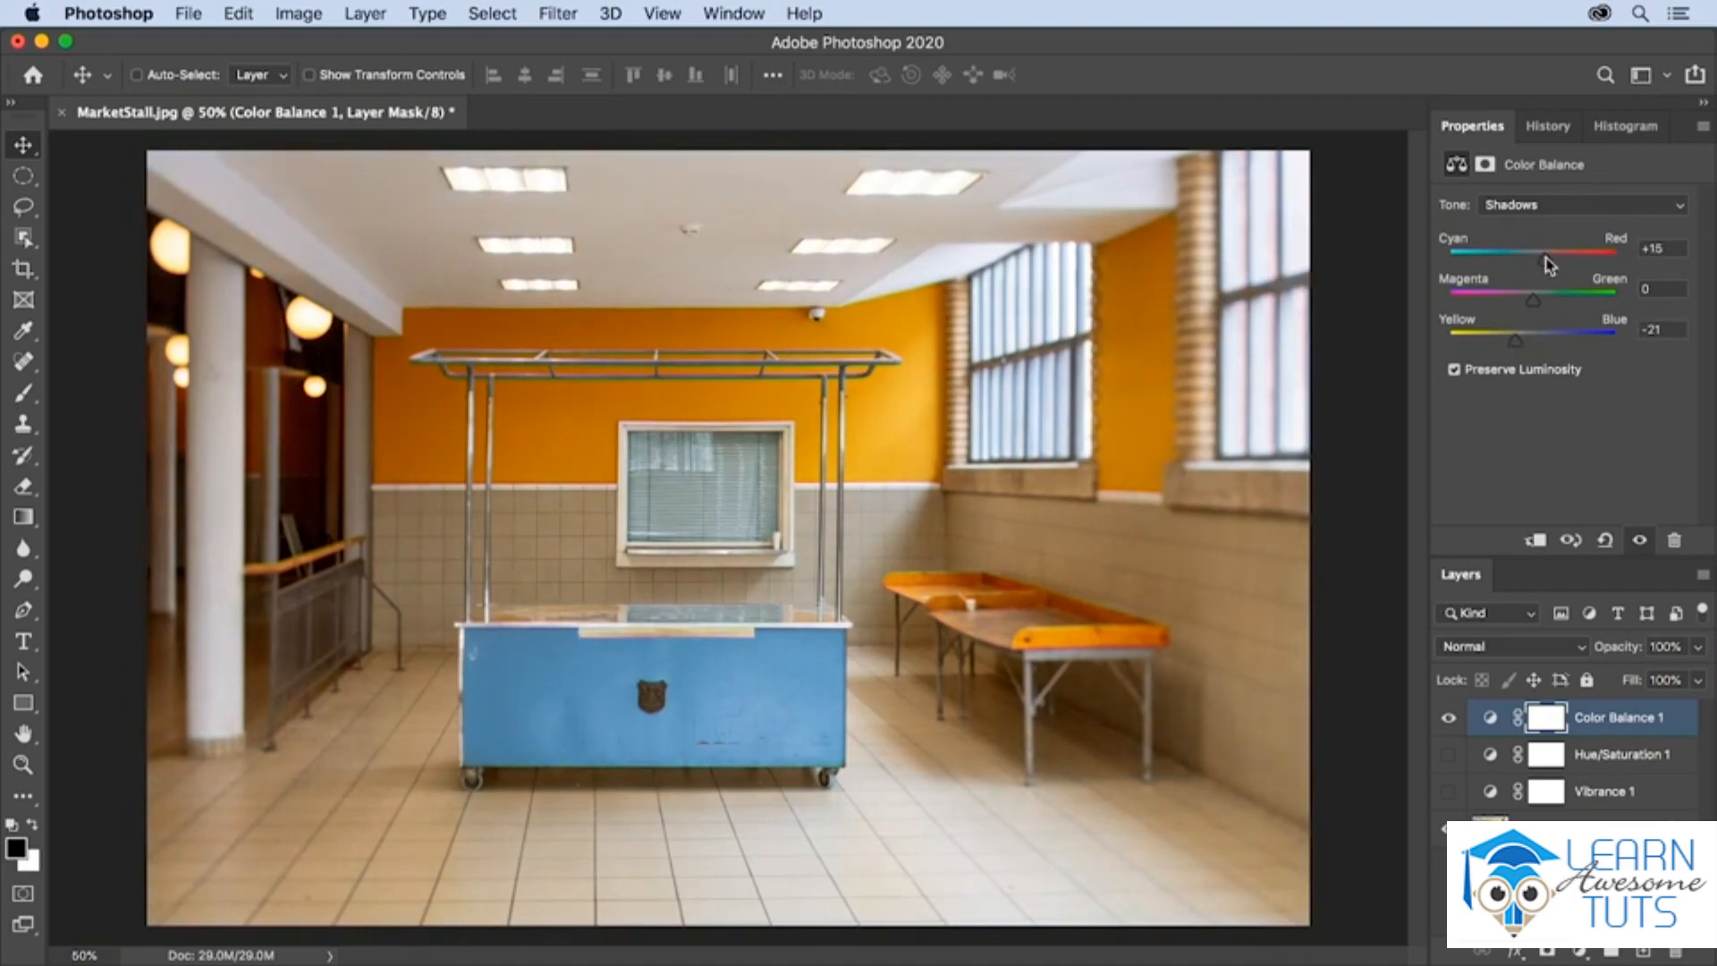
- Set the Color Balance of the Midtones to Yellow–Blue +9
click(1554, 208)
click(1547, 222)
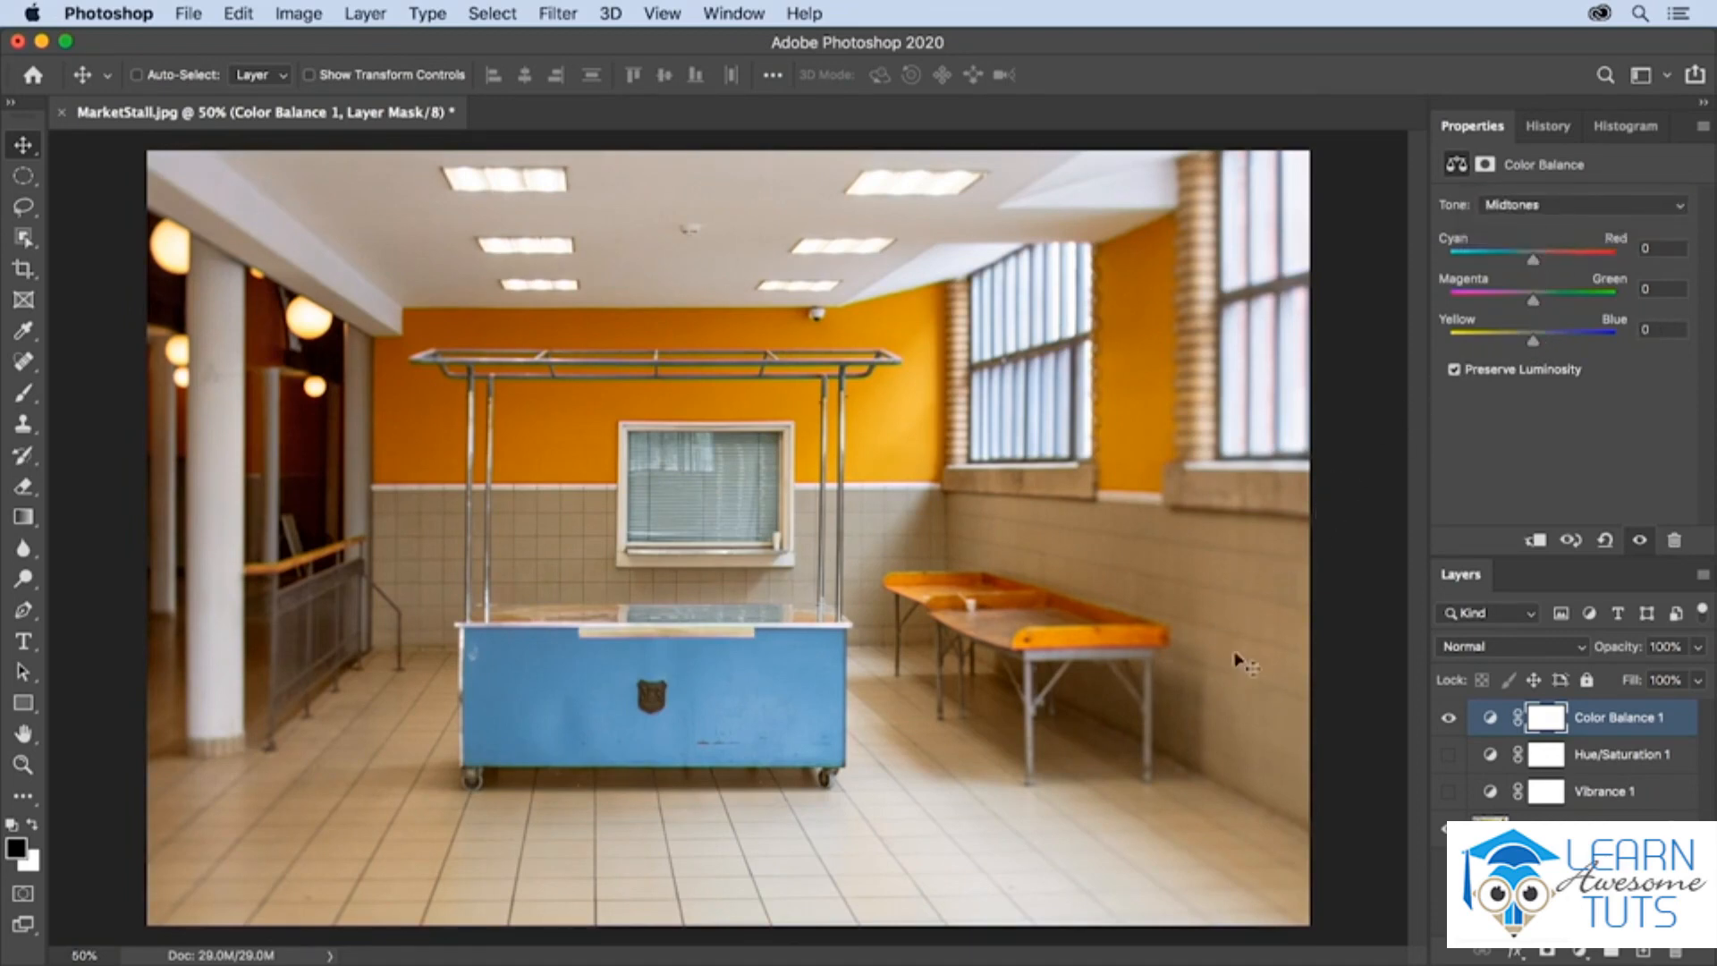
drag(1533, 341, 1540, 346)
- Set the Color Balance of the Highlights to Magenta–Green +32 and Cyan–Red -12
click(1537, 205)
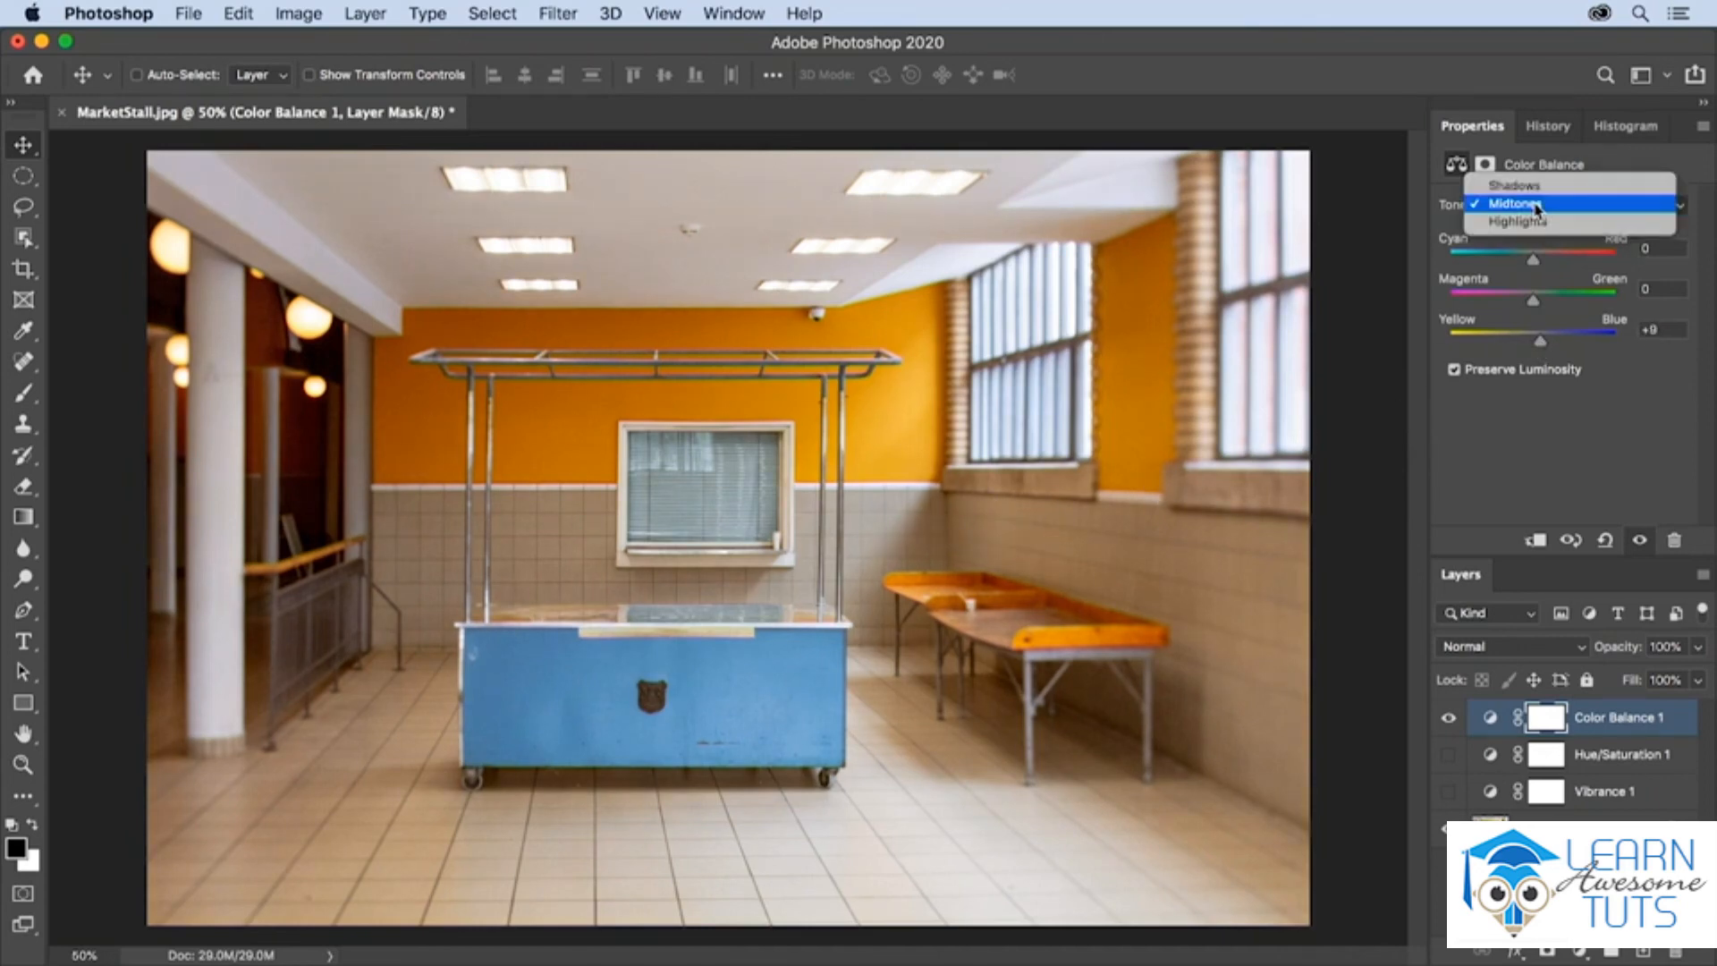
click(1526, 222)
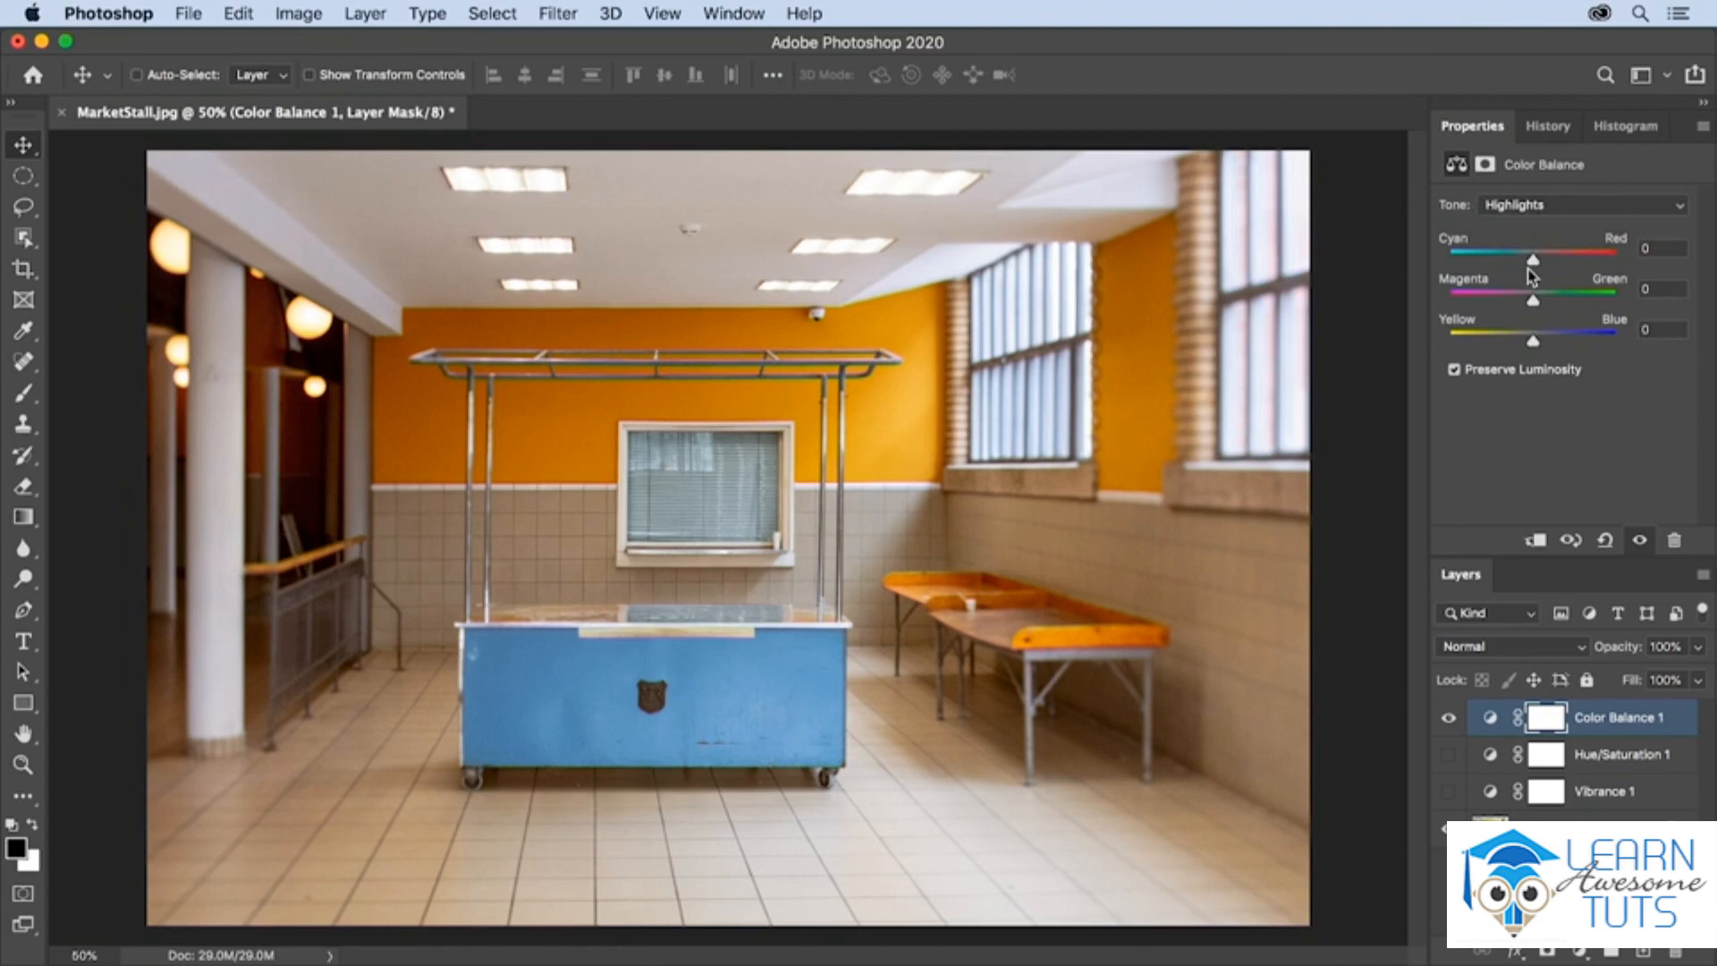
drag(1532, 299, 1560, 300)
drag(1532, 259, 1517, 261)
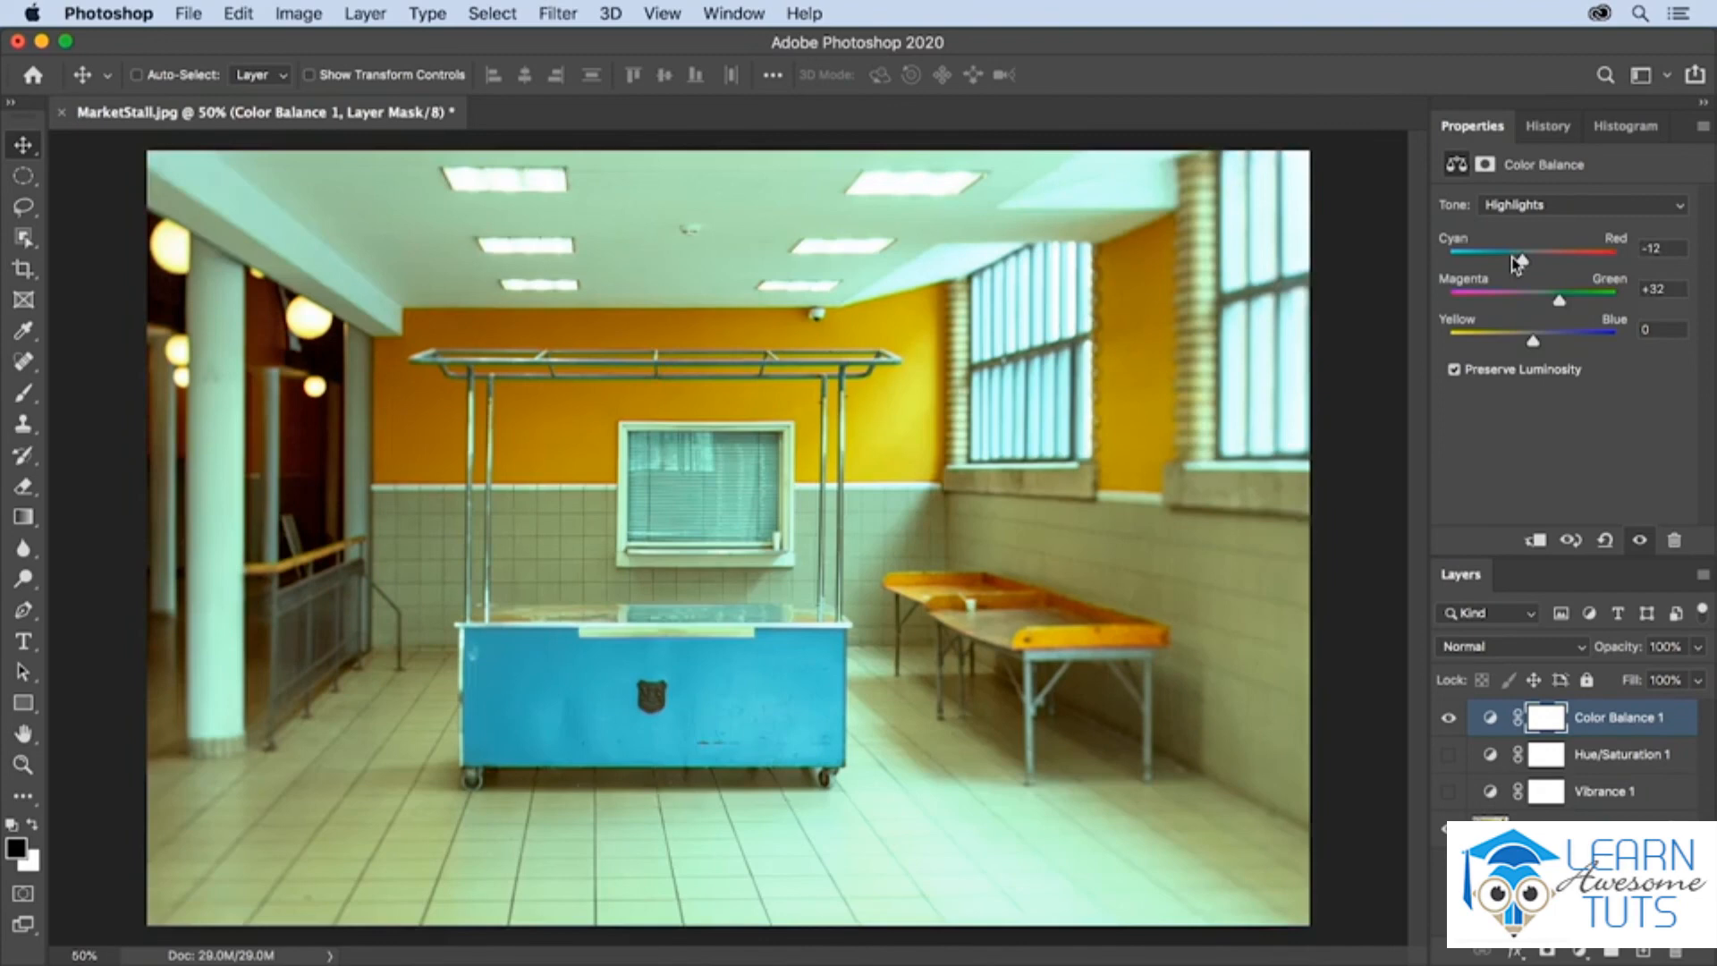